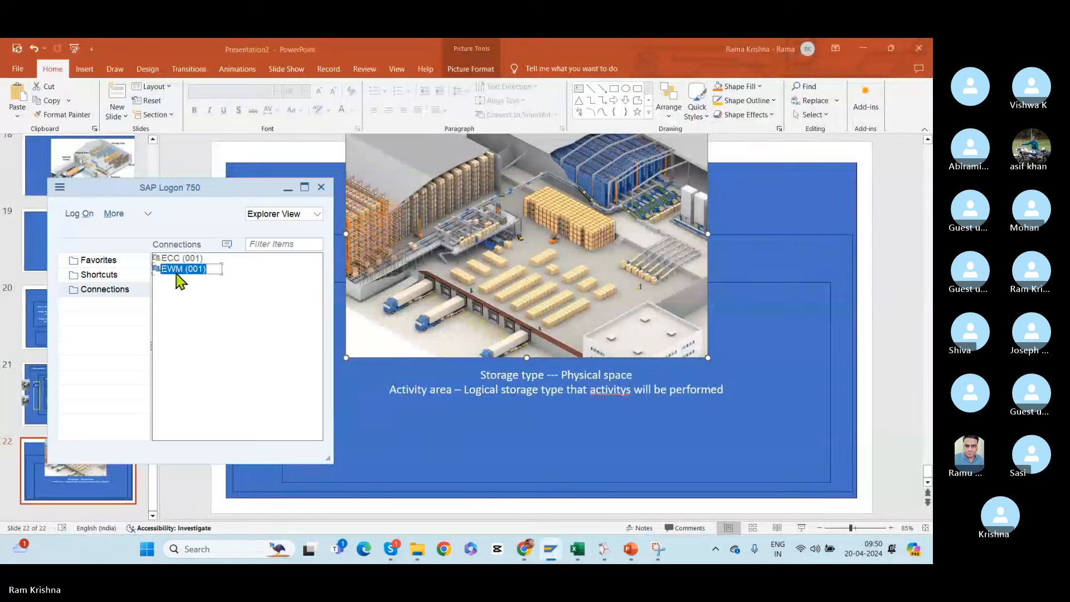
Minimize the SAP Logon window to return to the presentation.
{"action": "double_click", "coordinate": [177, 274]}
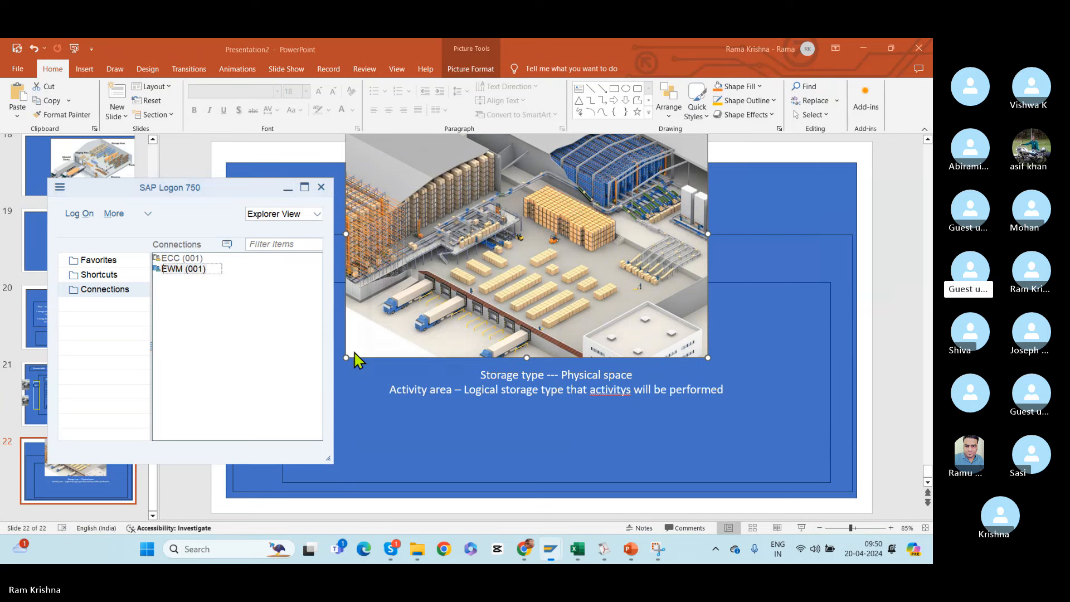
{"action": "left_click", "coordinate": [548, 351]}
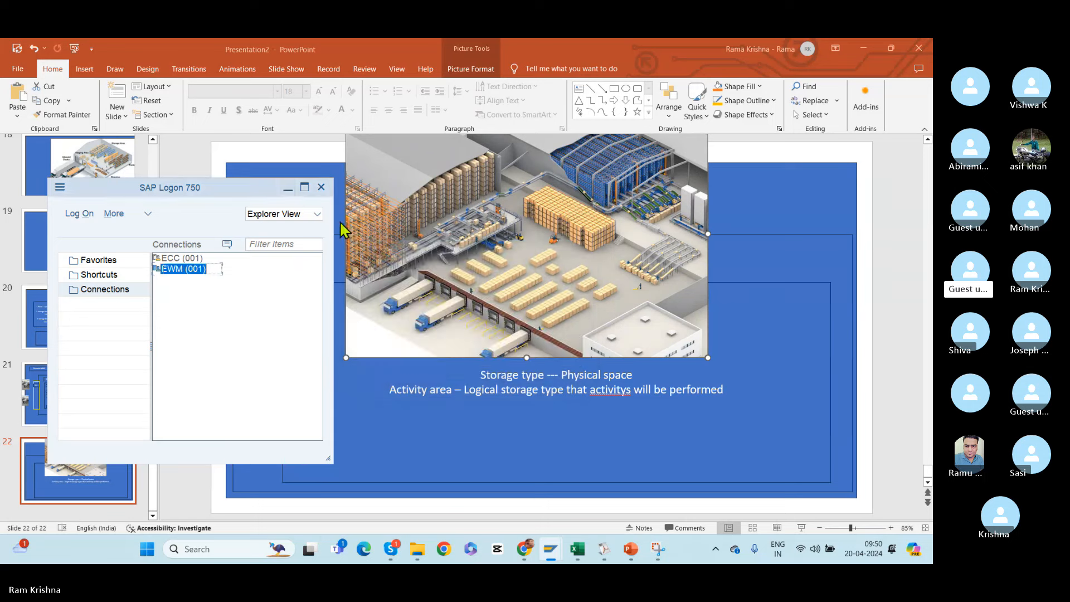
{"action": "left_click", "coordinate": [288, 188]}
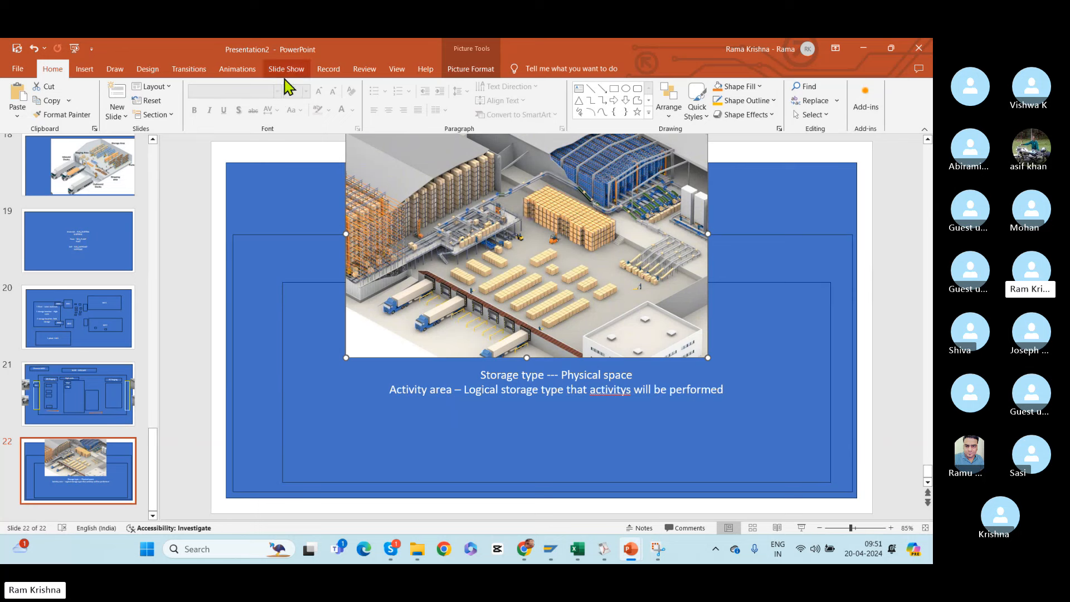
Enlarge the warehouse picture on slide 22 so that it covers most of the slide.
{"action": "left_click", "coordinate": [614, 89]}
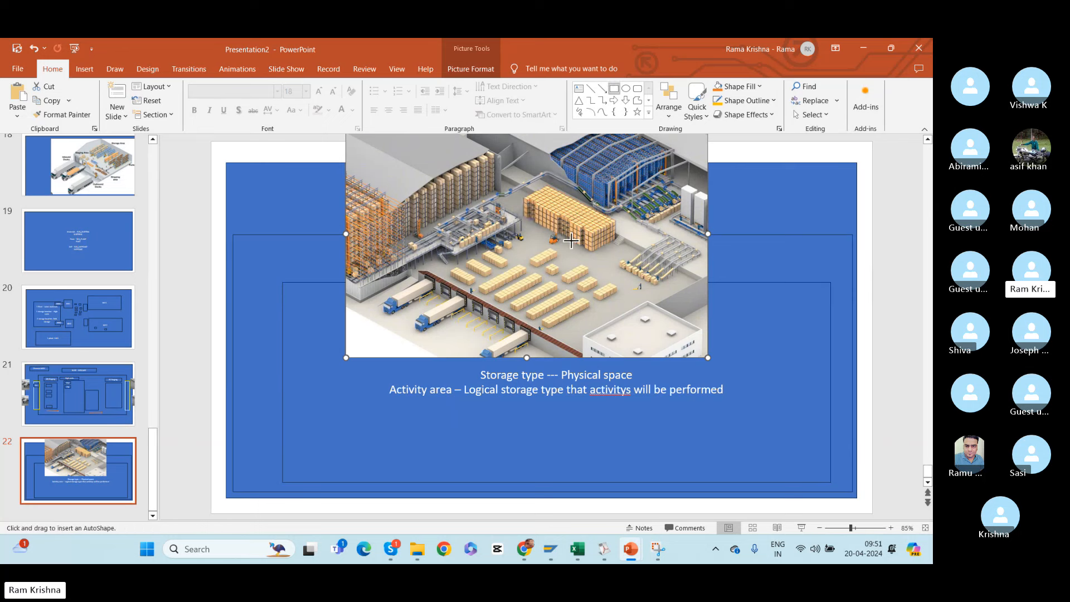
{"action": "key", "text": "Escape"}
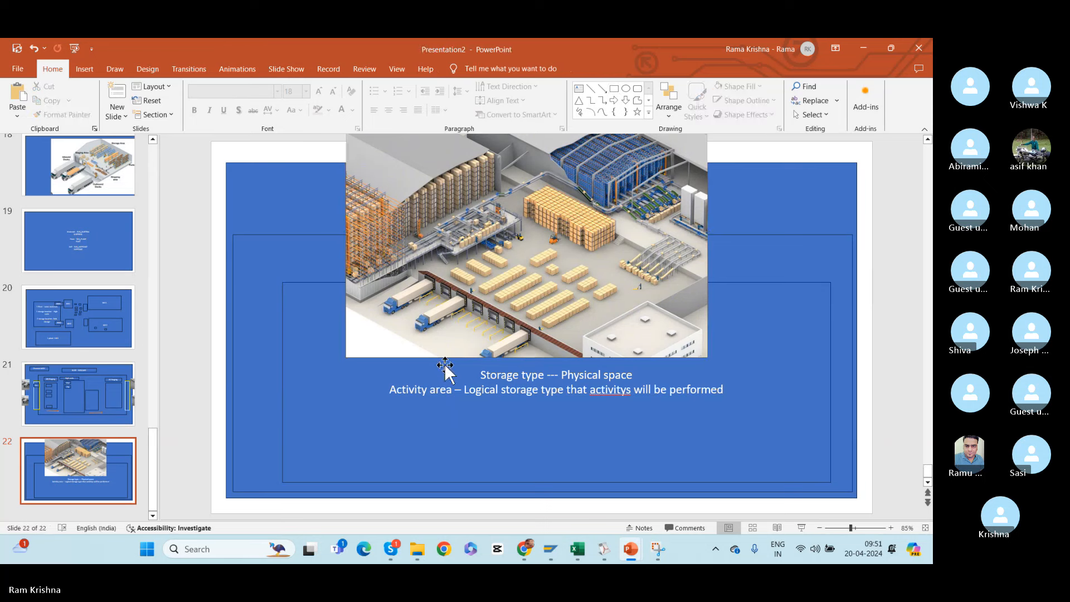
{"action": "left_click_drag", "start_coordinate": [347, 358], "coordinate": [285, 499]}
{"action": "left_click_drag", "start_coordinate": [354, 443], "coordinate": [421, 449]}
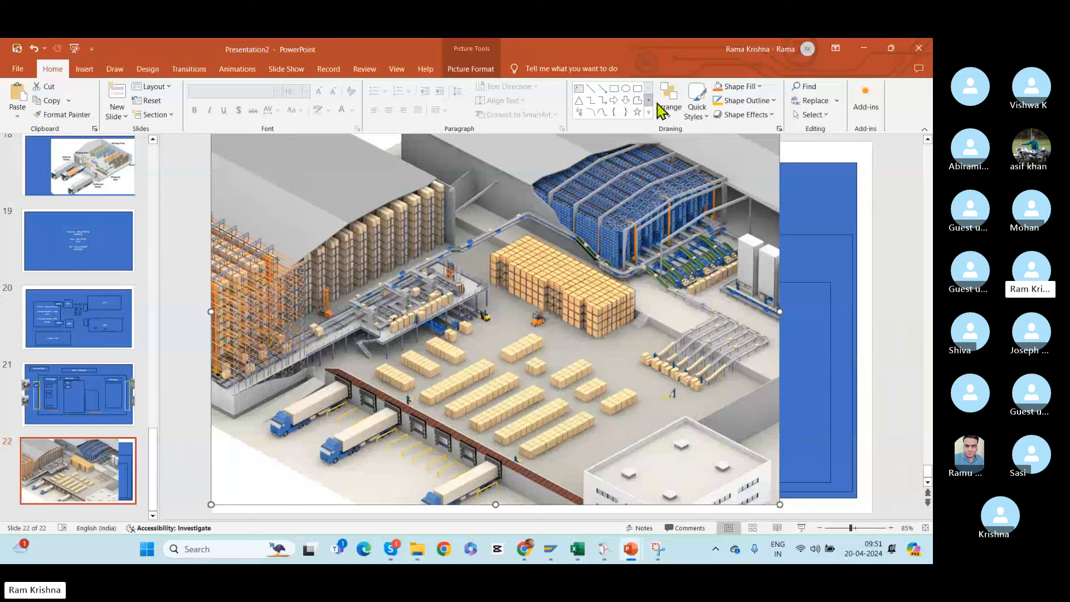
Draw a rectangle over the central pallet stack and label it "HR01-ST" and "HR01 -AA" on two lines.
{"action": "left_click", "coordinate": [615, 91]}
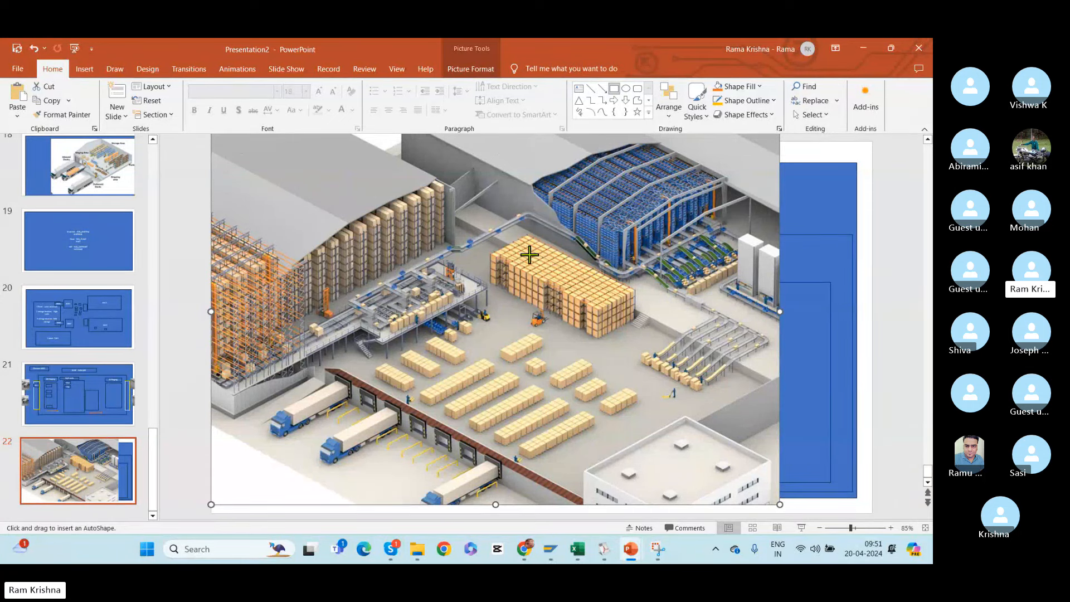
{"action": "left_click_drag", "start_coordinate": [526, 255], "coordinate": [623, 301]}
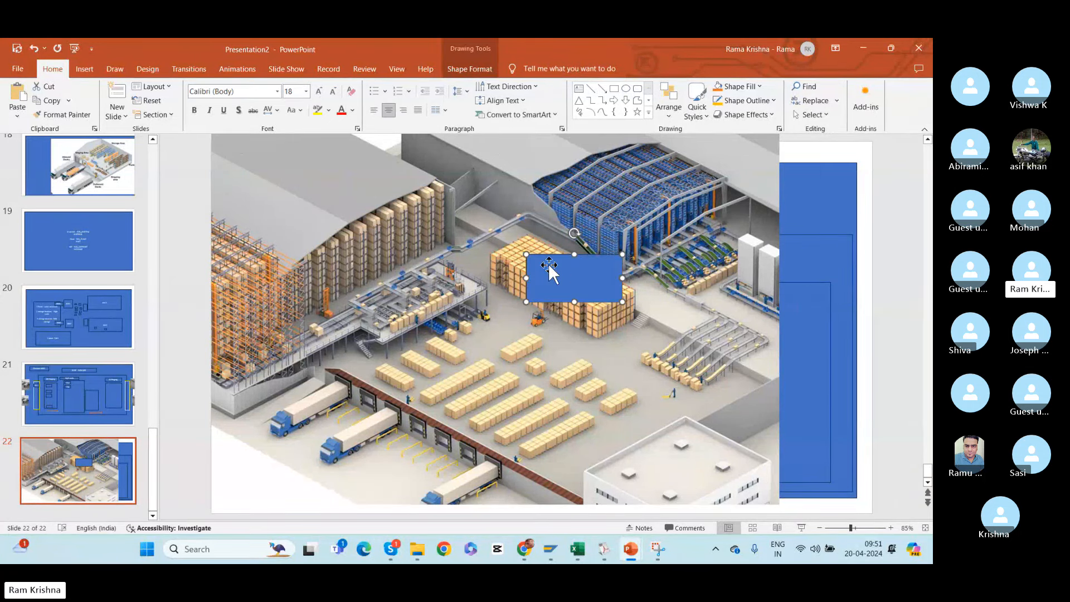
{"action": "type", "text": "HR01"}
{"action": "key", "text": "Return"}
{"action": "left_click_drag", "start_coordinate": [559, 271], "coordinate": [595, 272]}
{"action": "left_click", "coordinate": [571, 289]}
{"action": "key", "text": "Return"}
{"action": "type", "text": "HR01 -AA"}
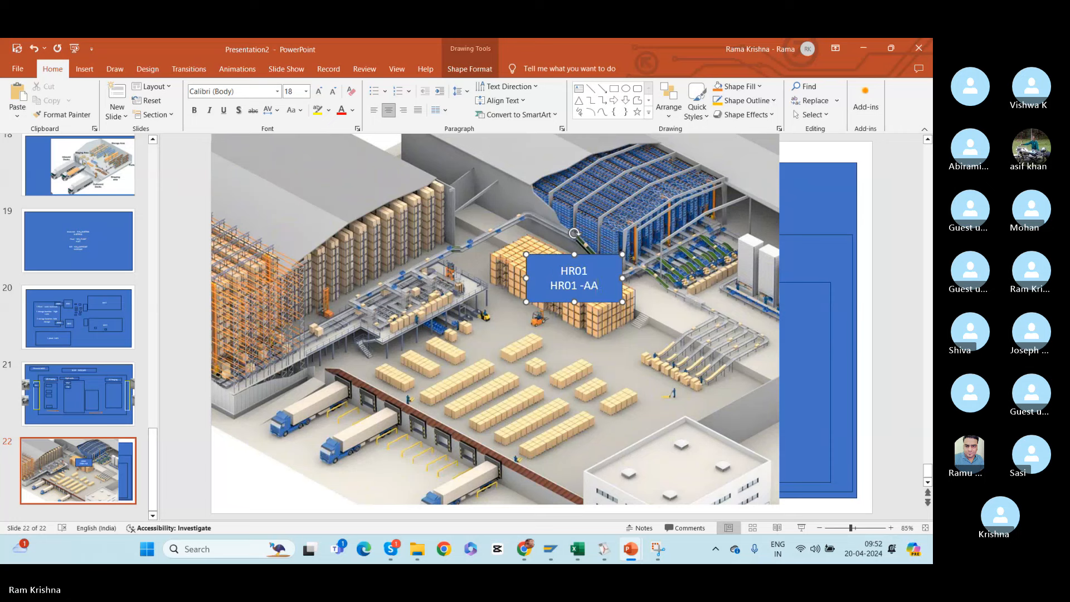
{"action": "left_click", "coordinate": [586, 269]}
{"action": "type", "text": "-ST"}
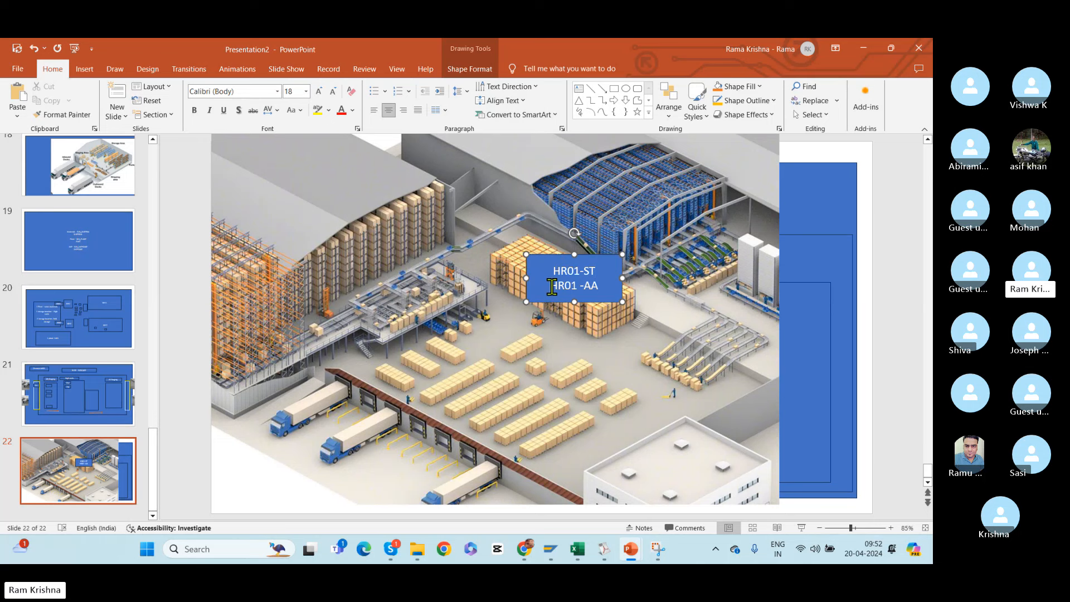
{"action": "left_click_drag", "start_coordinate": [549, 286], "coordinate": [612, 288]}
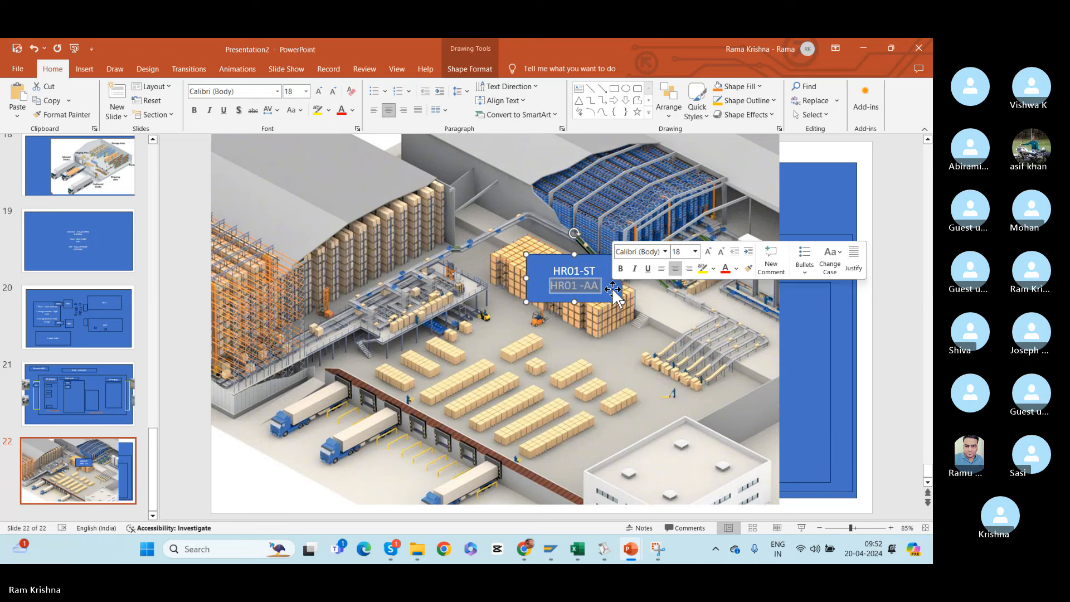
Duplicate the HR01 label onto the blue racking hall and change its lines to "HR02-ST" and "HR02 -AA".
{"action": "left_click", "coordinate": [534, 257]}
{"action": "left_click_drag", "start_coordinate": [533, 257], "coordinate": [593, 184]}
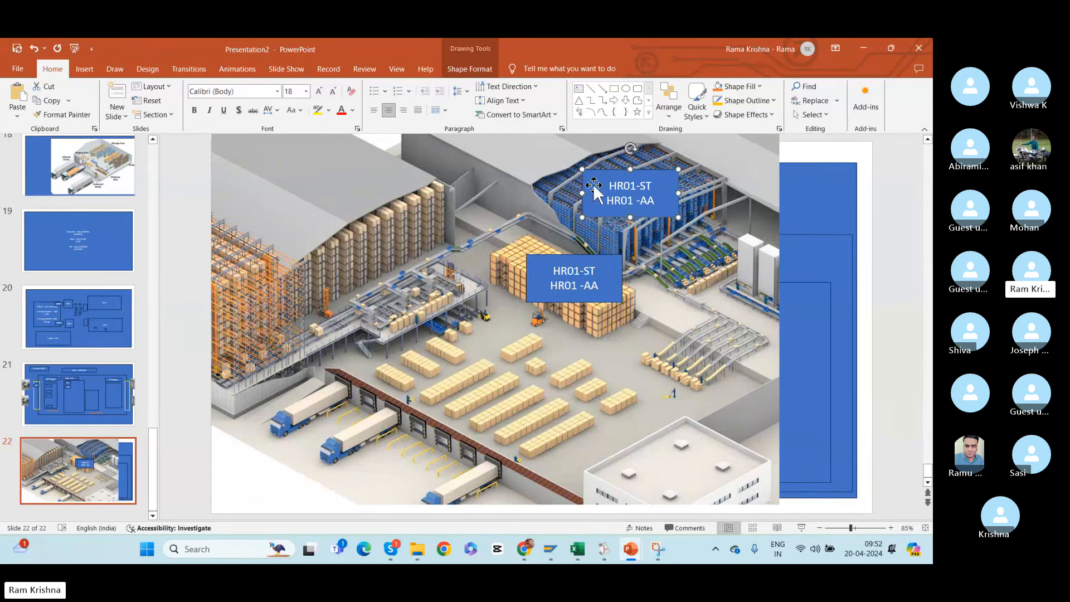
{"action": "left_click", "coordinate": [636, 185]}
{"action": "key", "text": "BackSpace"}
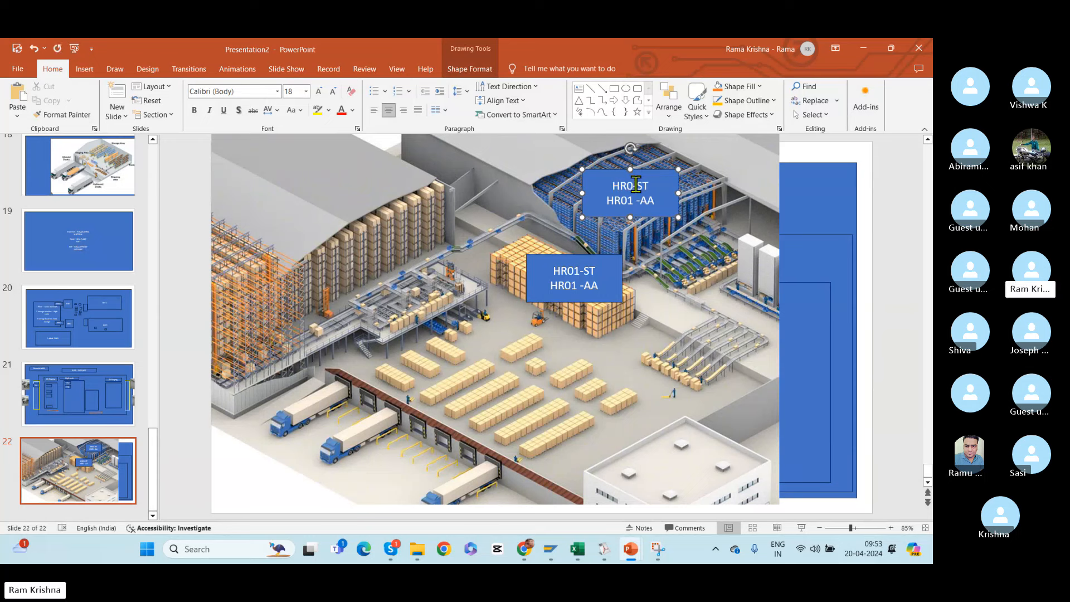
{"action": "type", "text": "3"}
{"action": "key", "text": "BackSpace"}
{"action": "type", "text": "2"}
{"action": "left_click", "coordinate": [634, 200]}
{"action": "key", "text": "BackSpace"}
{"action": "type", "text": "2"}
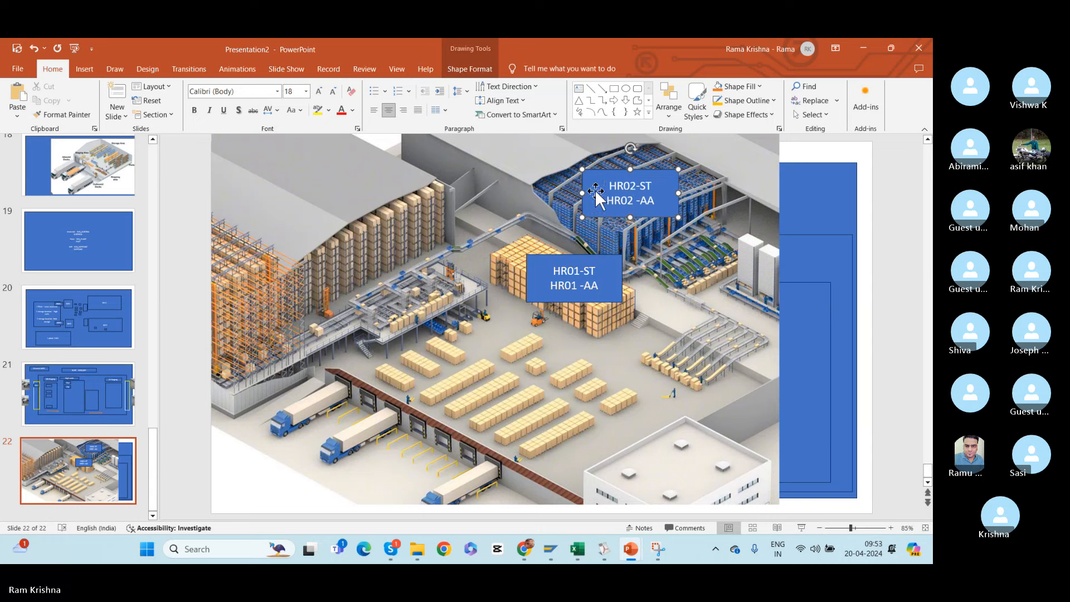
Duplicate the HR02 label onto the orange racking hall and change its lines to "HR03-ST" and "HR03 -AA".
{"action": "left_click", "coordinate": [548, 185]}
{"action": "left_click", "coordinate": [600, 180]}
{"action": "left_click_drag", "start_coordinate": [601, 179], "coordinate": [366, 217]}
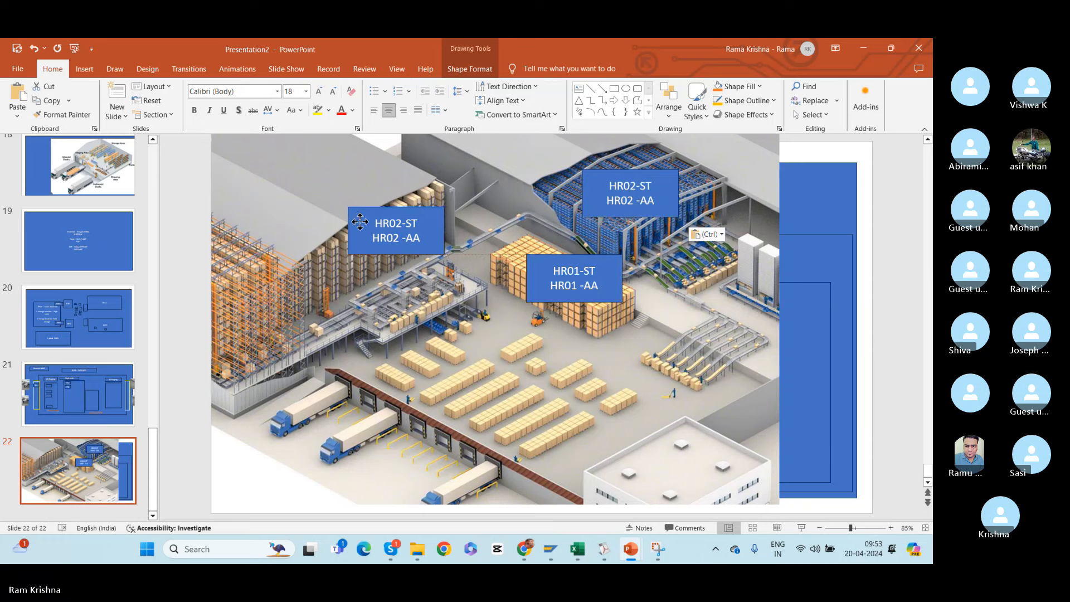
{"action": "left_click", "coordinate": [402, 224]}
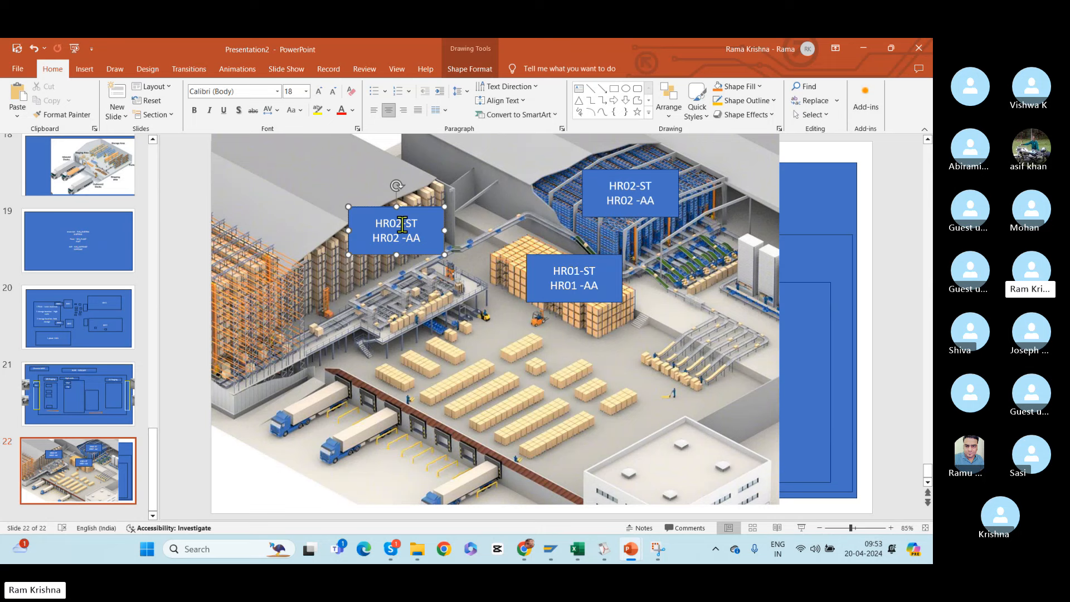
{"action": "key", "text": "BackSpace"}
{"action": "type", "text": "3"}
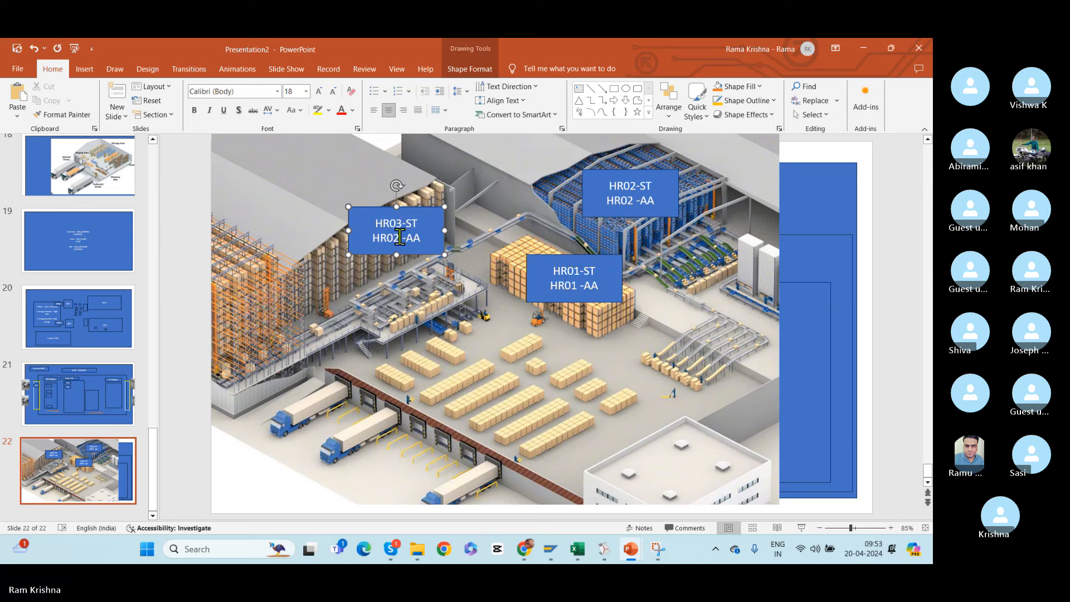
{"action": "left_click", "coordinate": [400, 237]}
{"action": "key", "text": "BackSpace"}
{"action": "type", "text": "3"}
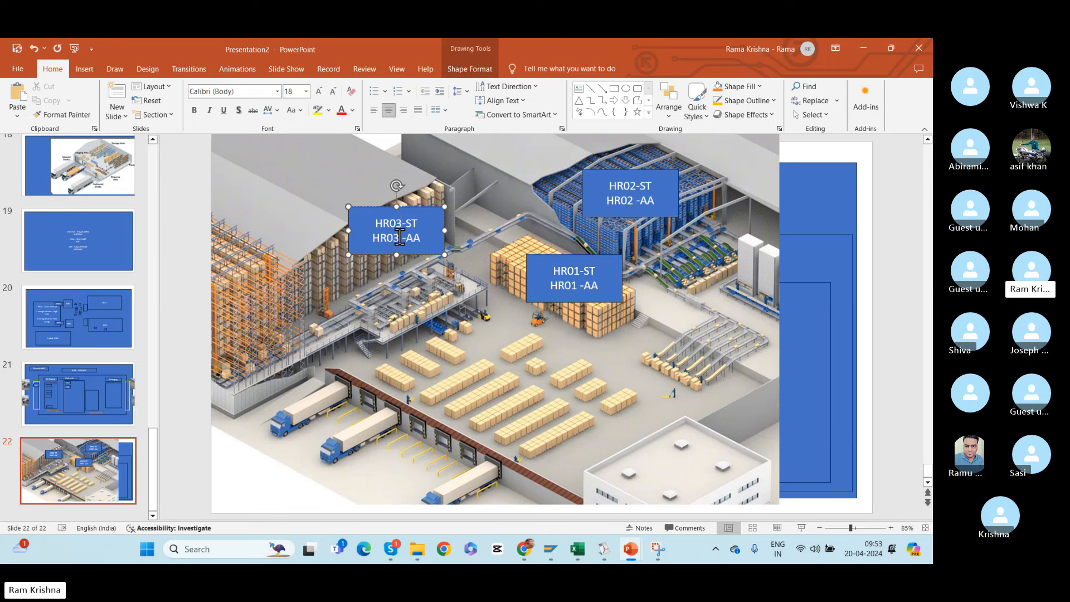
Draw a rectangle labelled "CB01" and place it just above the conveyor lanes at the picture's edge.
{"action": "left_click", "coordinate": [501, 389]}
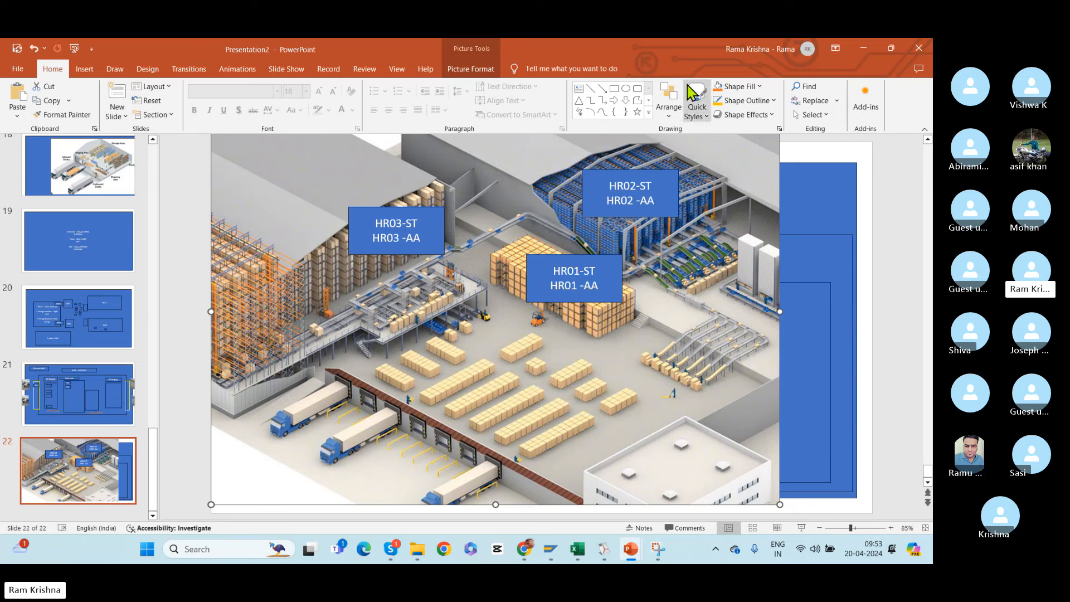
{"action": "left_click", "coordinate": [614, 89]}
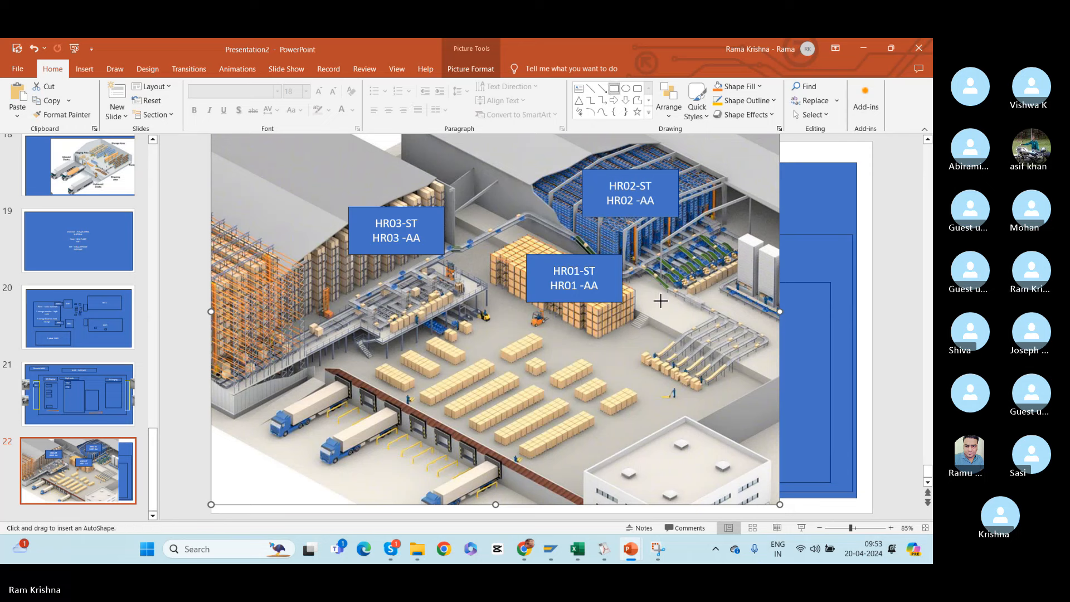
{"action": "mouse_move", "coordinate": [660, 301]}
{"action": "left_mouse_down"}
{"action": "mouse_move", "coordinate": [736, 331]}
{"action": "mouse_move", "coordinate": [727, 322]}
{"action": "mouse_move", "coordinate": [701, 350]}
{"action": "mouse_move", "coordinate": [709, 323]}
{"action": "mouse_move", "coordinate": [778, 347]}
{"action": "mouse_move", "coordinate": [741, 335]}
{"action": "mouse_move", "coordinate": [746, 342]}
{"action": "left_mouse_up"}
{"action": "left_click", "coordinate": [746, 342]}
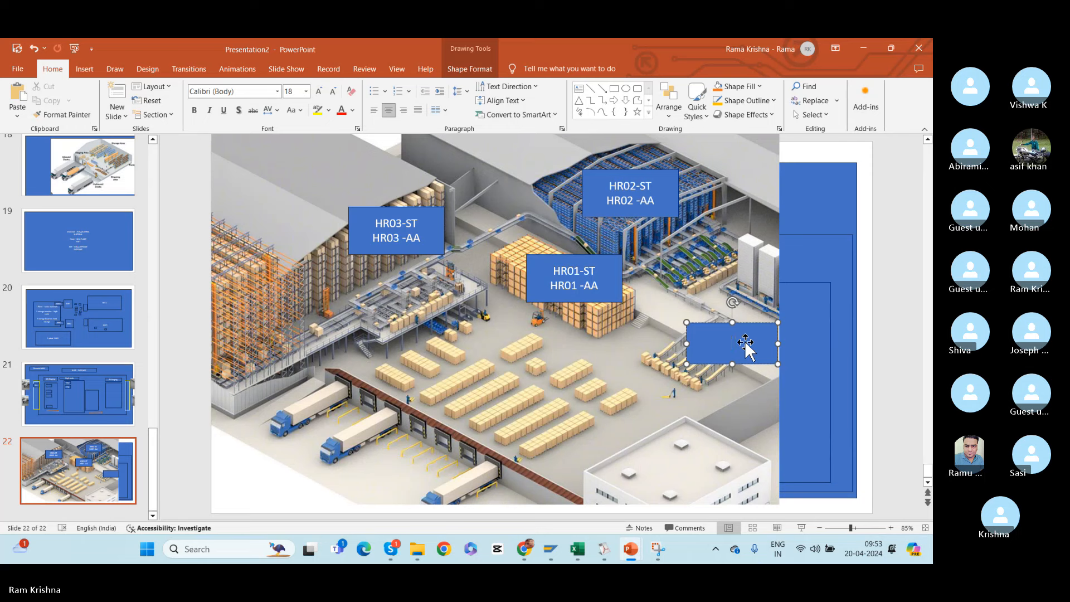
{"action": "type", "text": "CB01"}
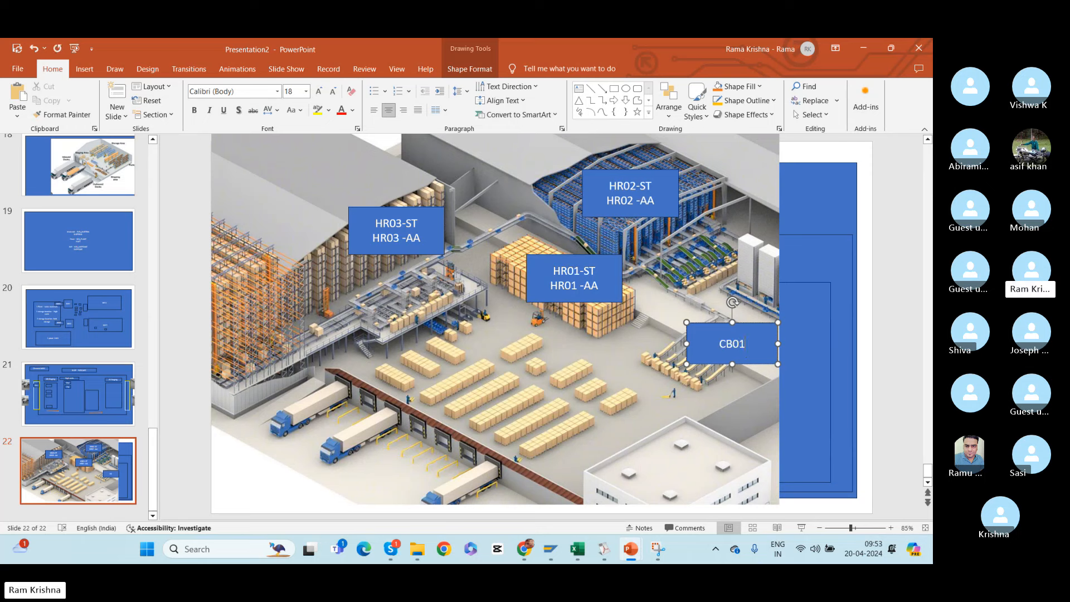
{"action": "left_click_drag", "start_coordinate": [697, 329], "coordinate": [707, 316]}
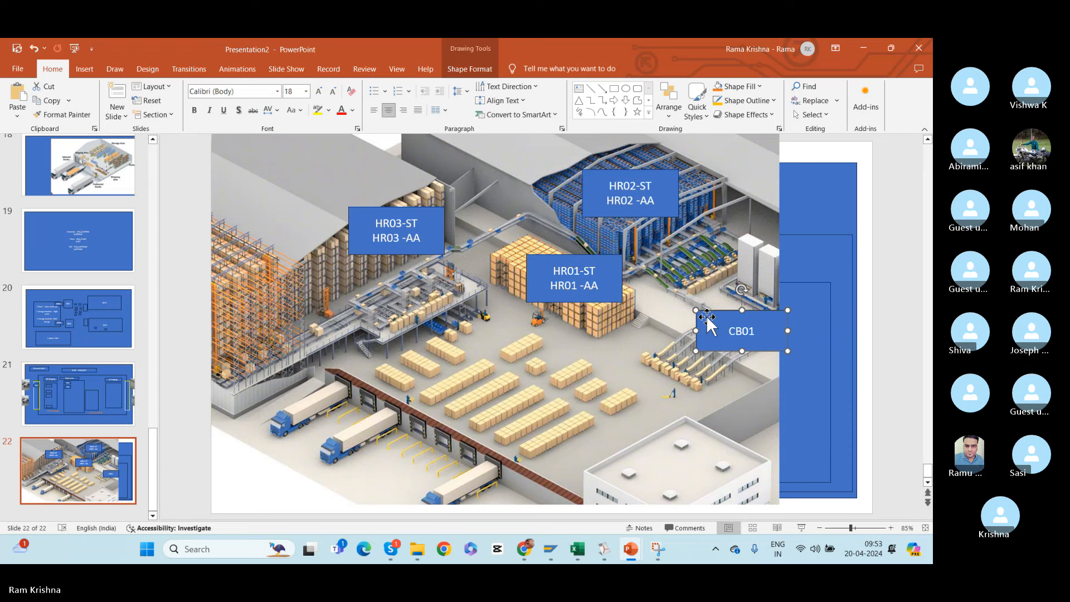
Complete the CB01 label so it reads "CB01-ST" on the first line and "CB01-AA" on the second.
{"action": "left_click", "coordinate": [755, 330]}
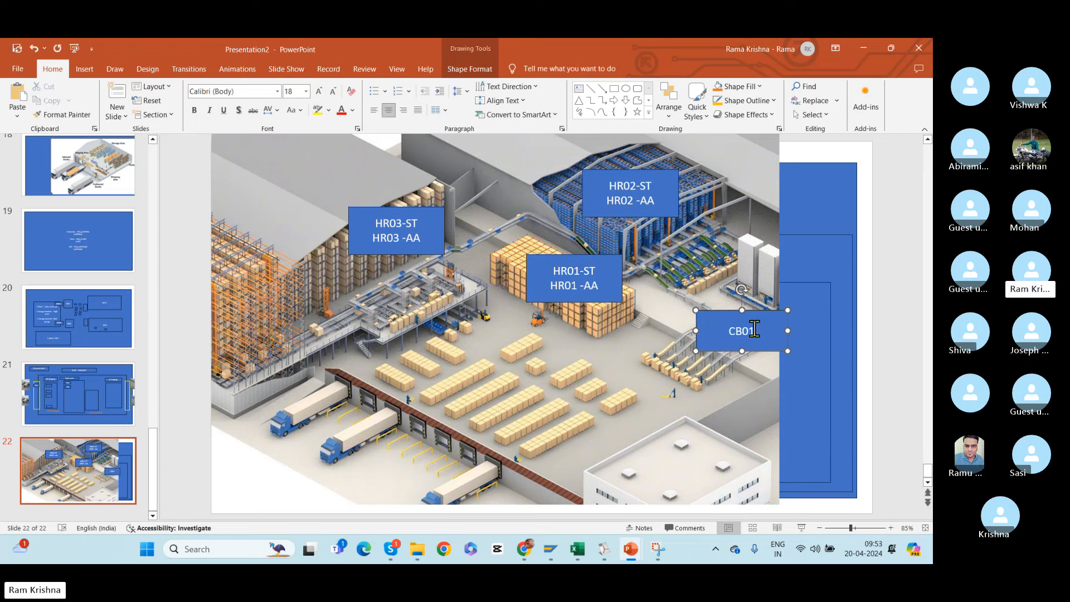
{"action": "type", "text": "0ST\\\\"}
{"action": "key", "text": "BackSpace"}
{"action": "key", "text": "BackSpace"}
{"action": "key", "text": "BackSpace"}
{"action": "key", "text": "BackSpace"}
{"action": "key", "text": "BackSpace"}
{"action": "key", "text": "BackSpace"}
{"action": "type", "text": "-ST"}
{"action": "key", "text": "Return"}
{"action": "type", "text": "CB01"}
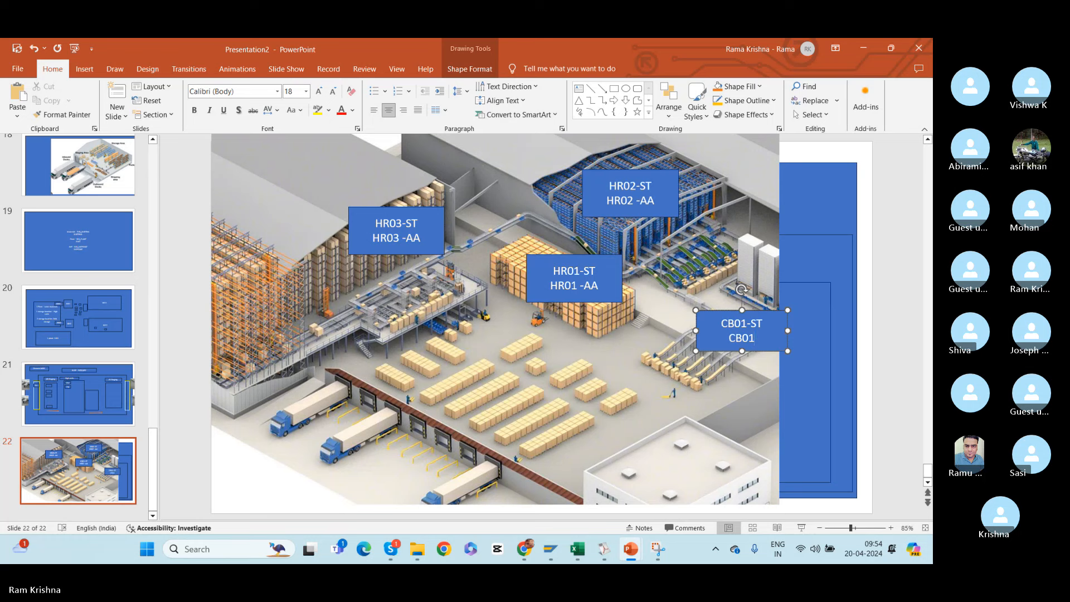
{"action": "type", "text": "-AA"}
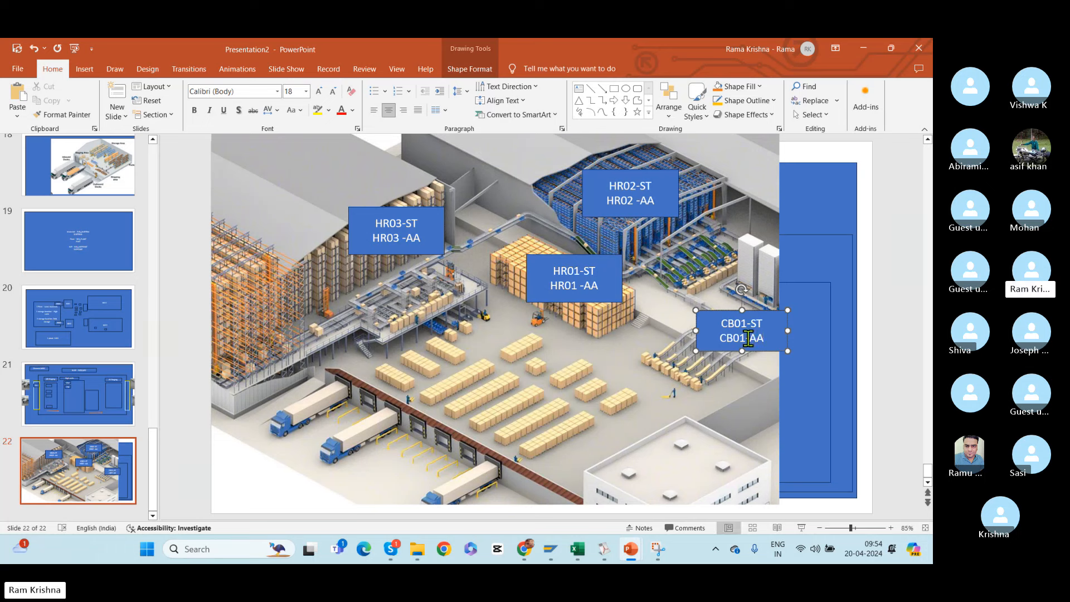
{"action": "left_click", "coordinate": [711, 403]}
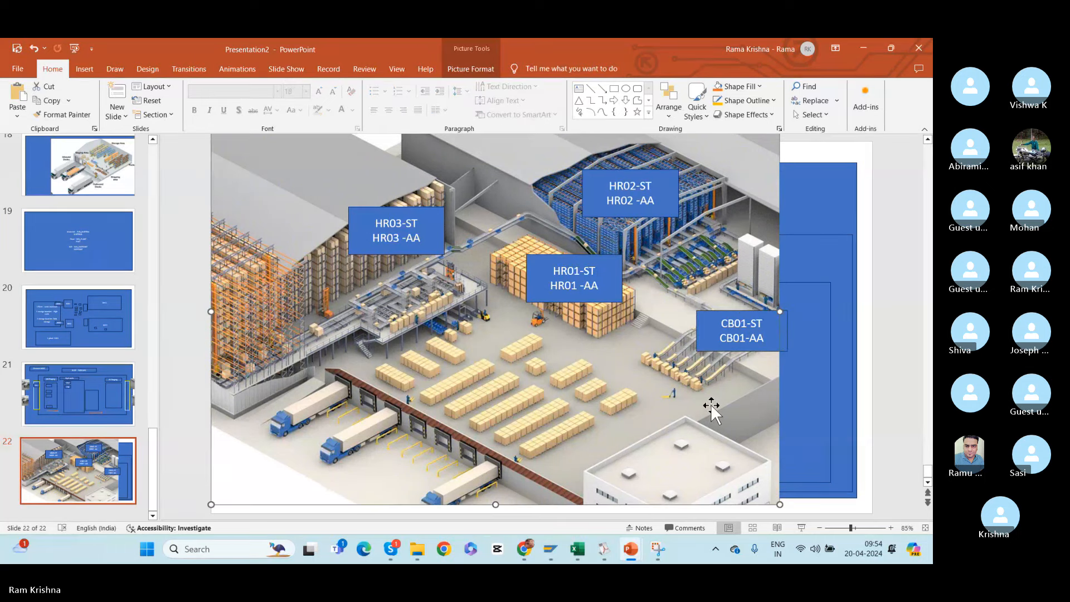
Move the CB01 label onto the pallet rows near the dock doors and change its lines to "SG01-ST" and "SG01-AA".
{"action": "left_click", "coordinate": [708, 339]}
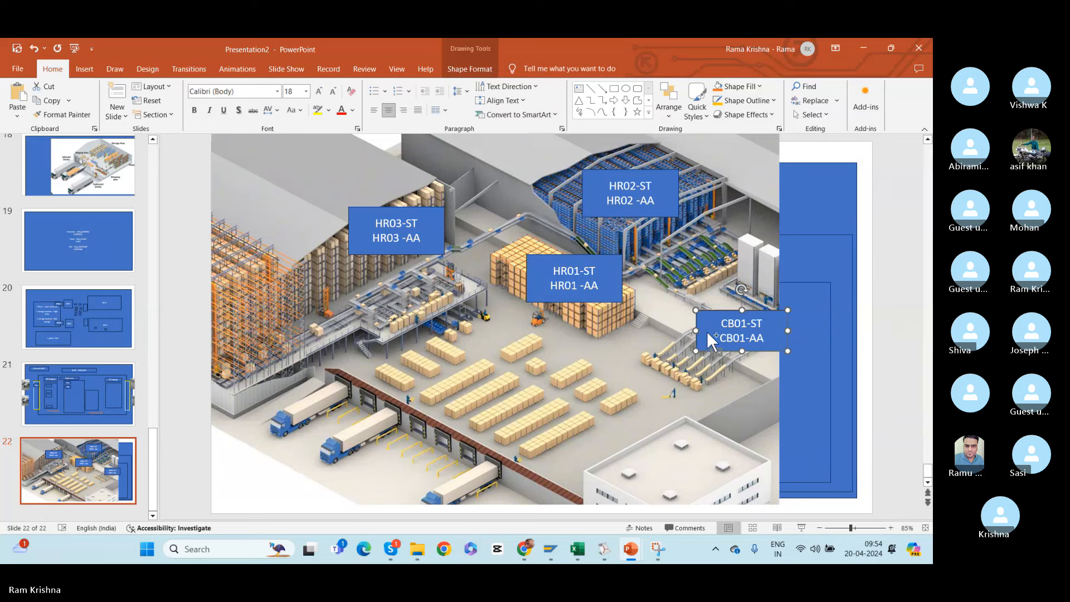
{"action": "key", "text": "ctrl+x"}
{"action": "key", "text": "ctrl+v"}
{"action": "left_click", "coordinate": [718, 385]}
{"action": "left_click_drag", "start_coordinate": [710, 346], "coordinate": [503, 369]}
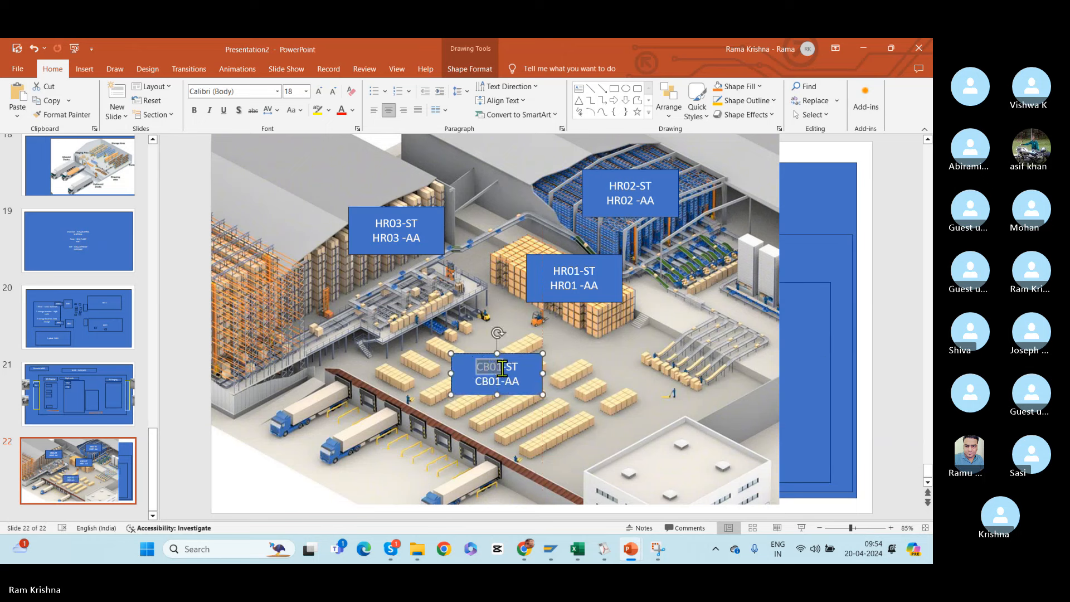
{"action": "type", "text": "SG0"}
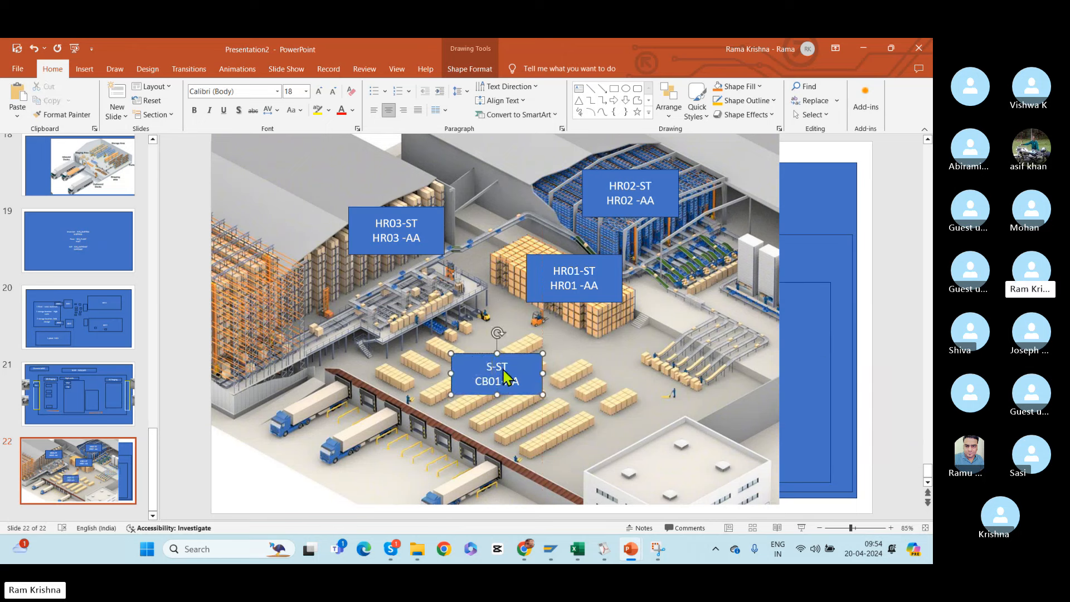
{"action": "type", "text": "1"}
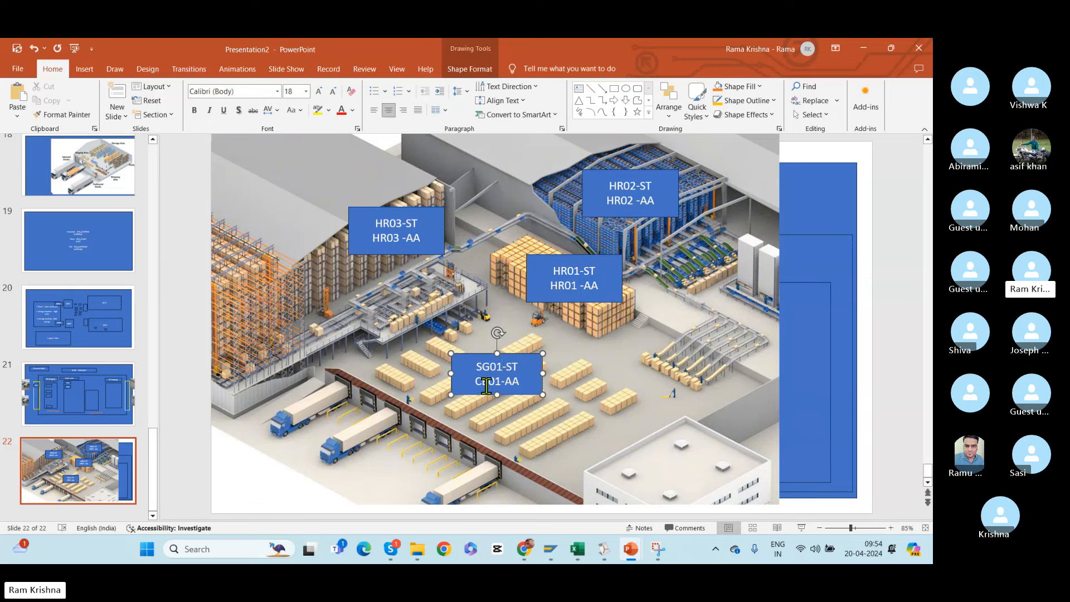
{"action": "left_click_drag", "start_coordinate": [476, 384], "coordinate": [504, 383]}
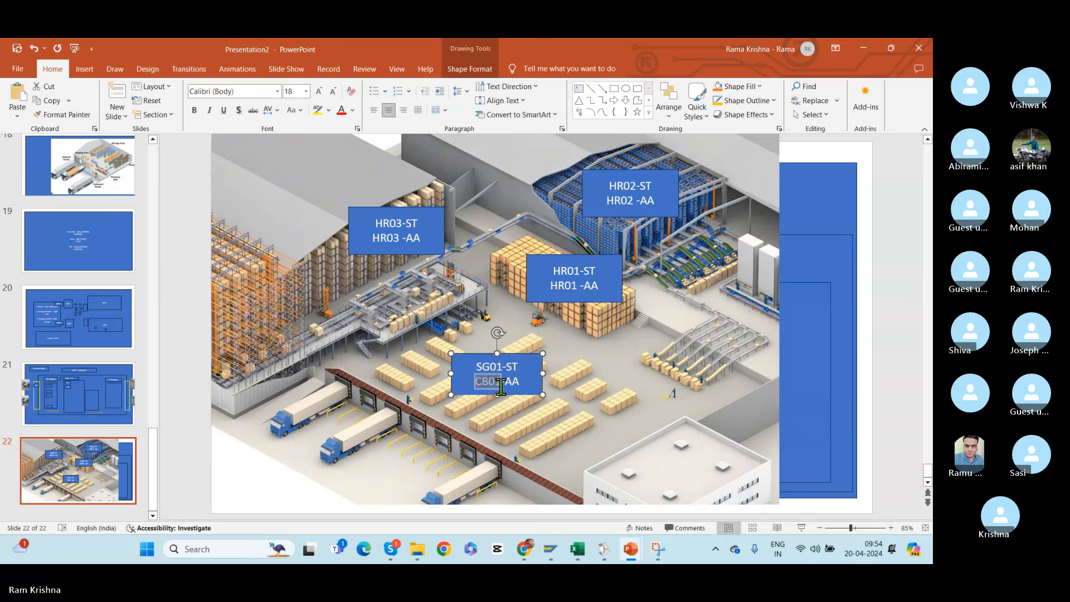
{"action": "type", "text": "S"}
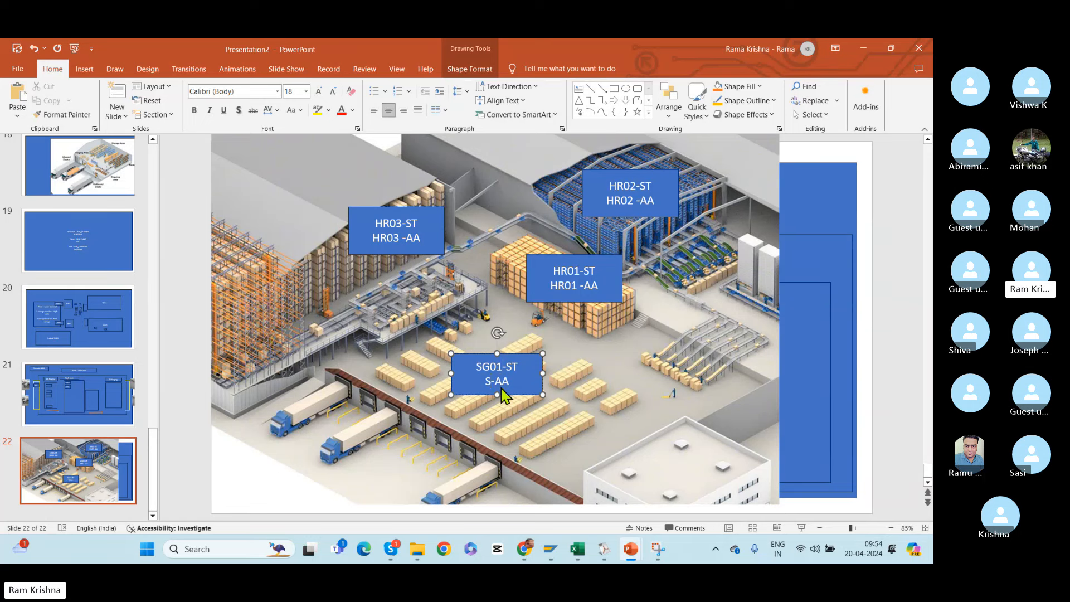
{"action": "type", "text": "G01"}
Shift the SG01 label slightly upward over the pallet rows.
{"action": "left_click", "coordinate": [641, 443]}
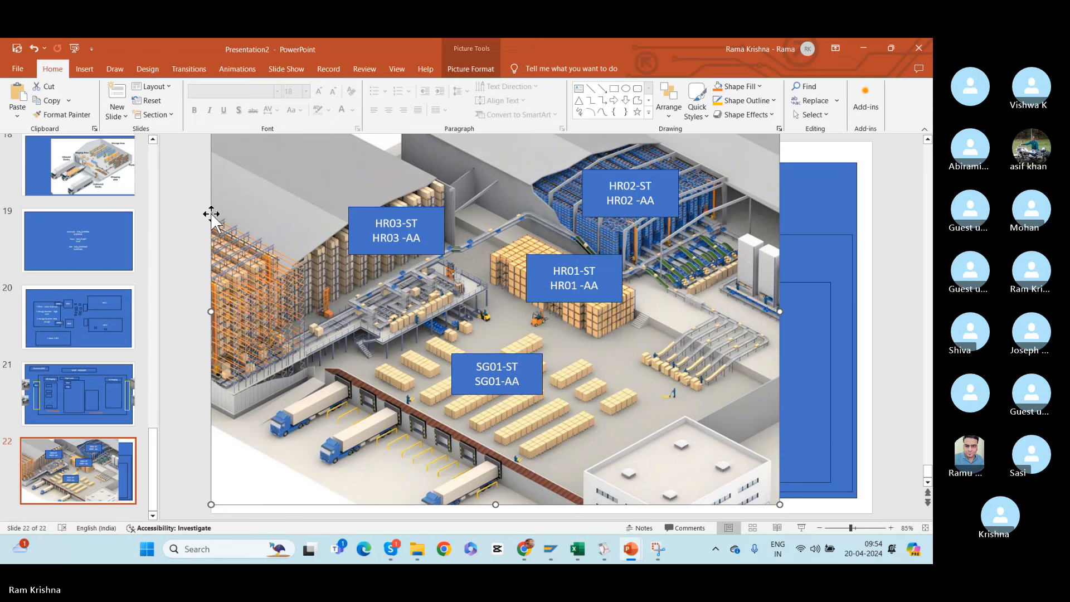
{"action": "left_click", "coordinate": [459, 361]}
{"action": "left_click_drag", "start_coordinate": [459, 361], "coordinate": [459, 343]}
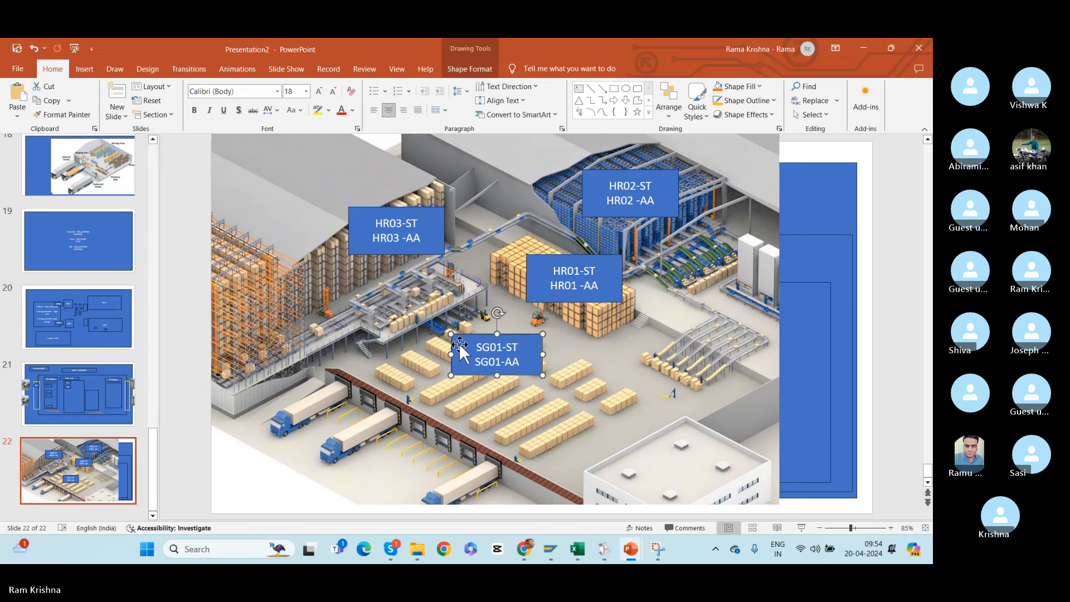
Duplicate the SG01 label, place the copy beside the dock doors, and change its lines to "DOOR-ST" and "DOOR-AA".
{"action": "key", "text": "ctrl+c"}
{"action": "key", "text": "ctrl+v"}
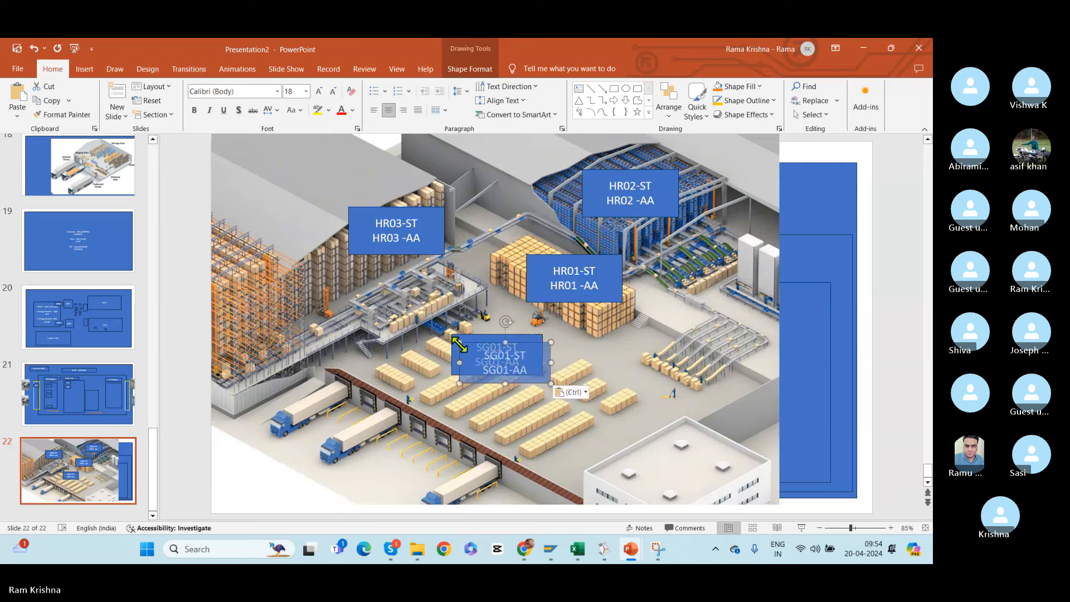
{"action": "left_click_drag", "start_coordinate": [470, 365], "coordinate": [532, 460]}
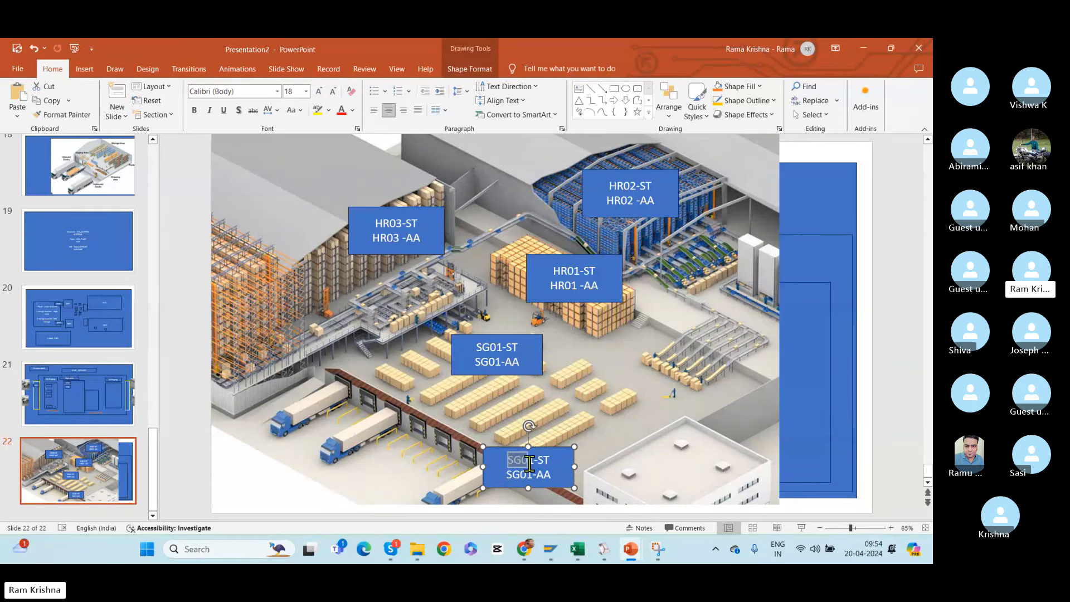
{"action": "type", "text": "DOOR"}
{"action": "left_click_drag", "start_coordinate": [533, 475], "coordinate": [506, 477]}
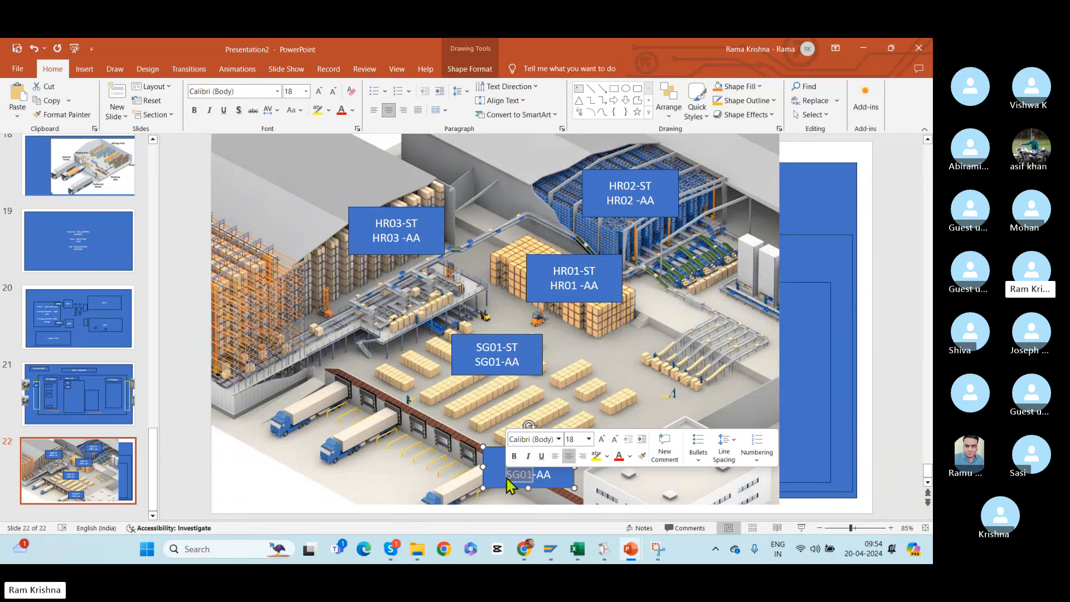
{"action": "type", "text": "DOC"}
{"action": "type", "text": "R"}
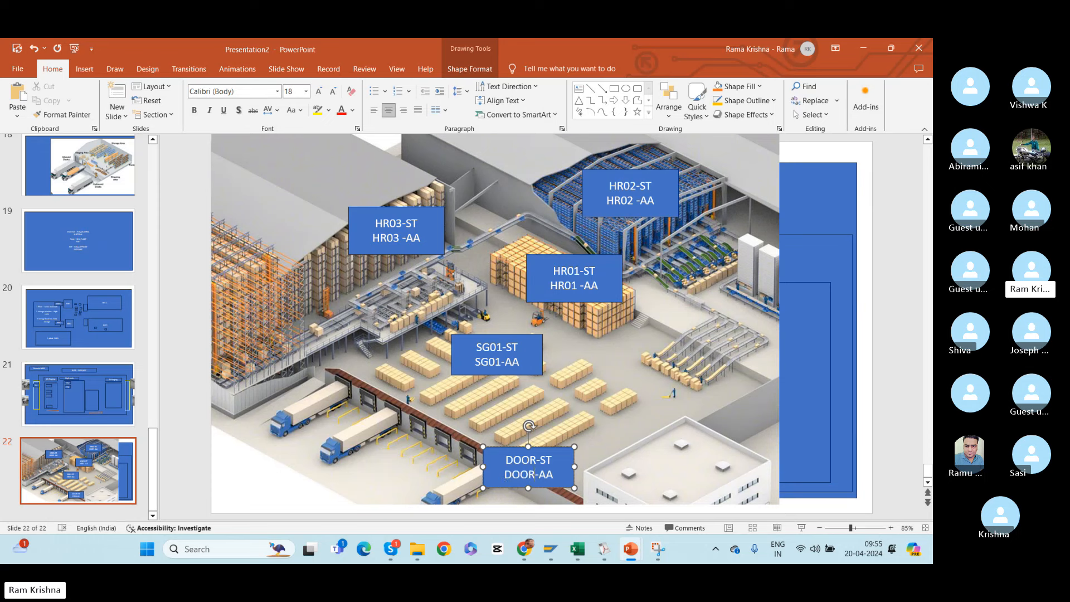
{"action": "left_click", "coordinate": [664, 413]}
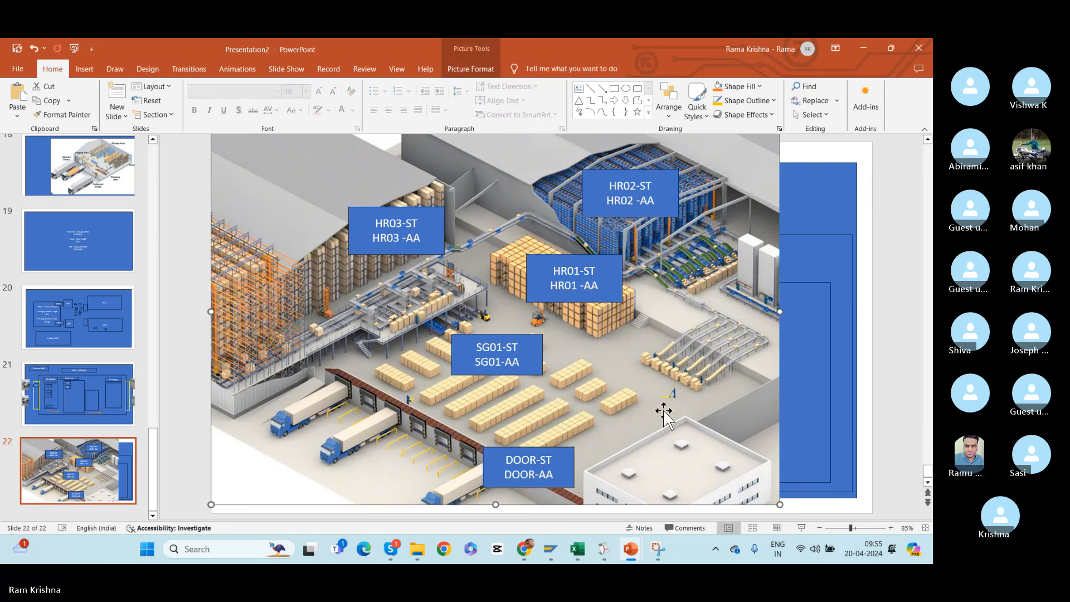
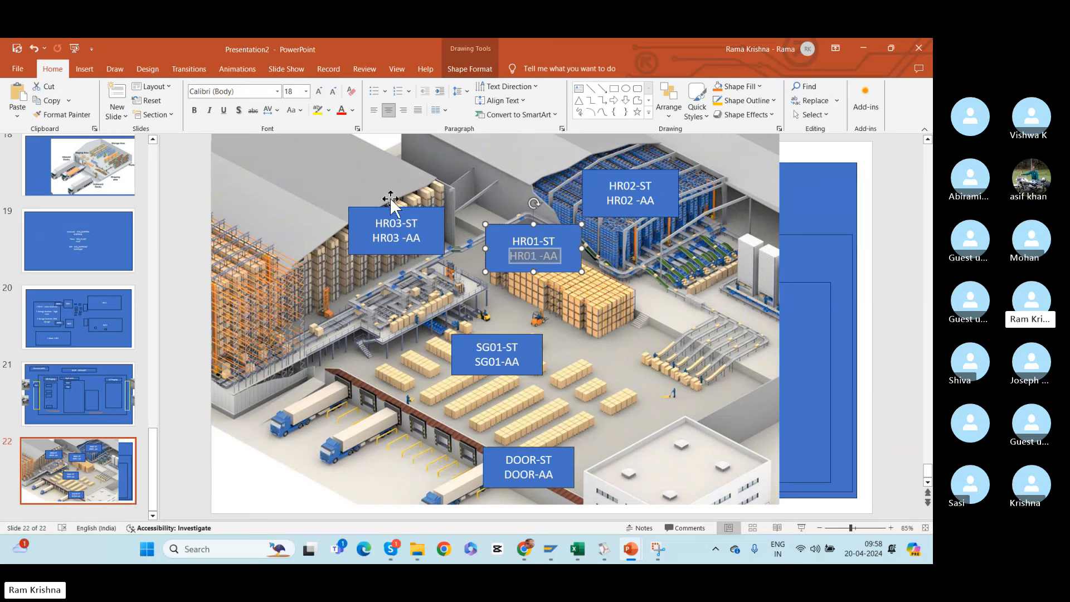
Draw a line about 7.3 cm long from the HR01 label's AA text towards the green conveyors and give it a yellow outline.
{"action": "left_click", "coordinate": [600, 90]}
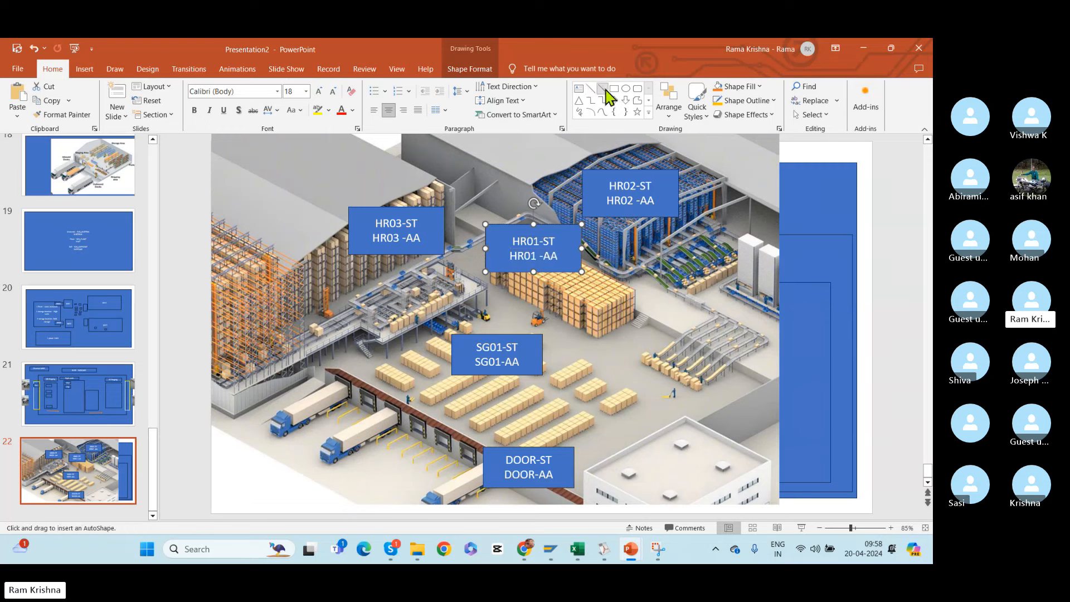
{"action": "left_click_drag", "start_coordinate": [566, 256], "coordinate": [707, 249]}
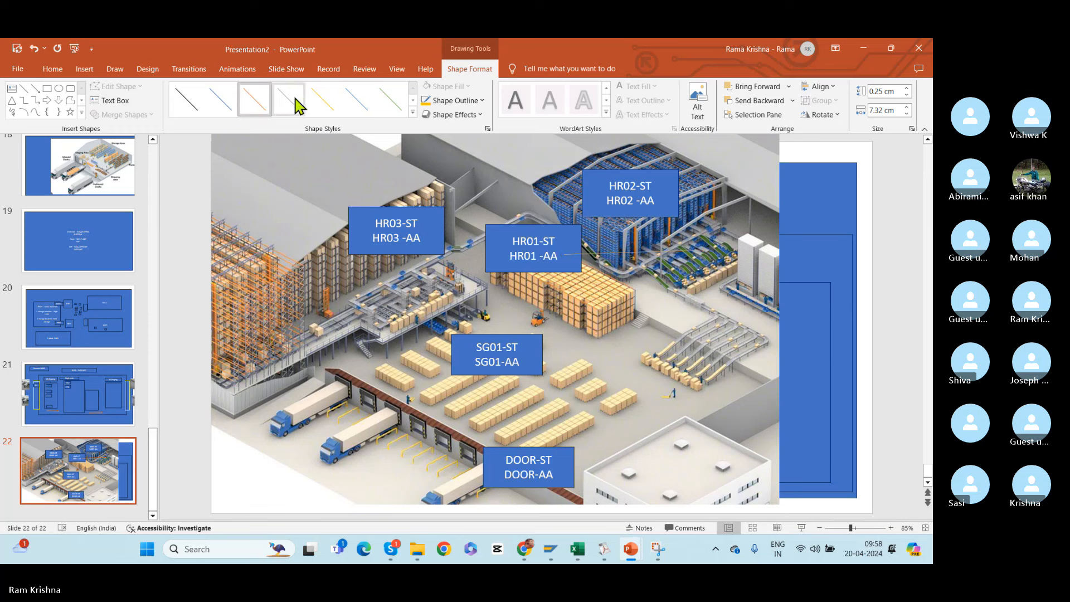
{"action": "left_click", "coordinate": [338, 109]}
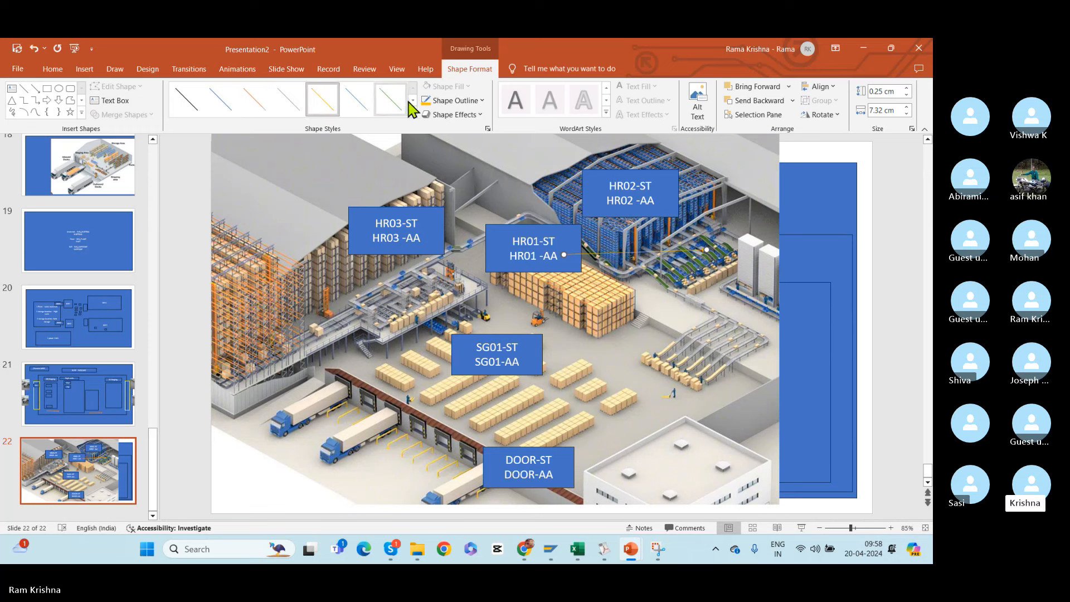
{"action": "left_click", "coordinate": [483, 101]}
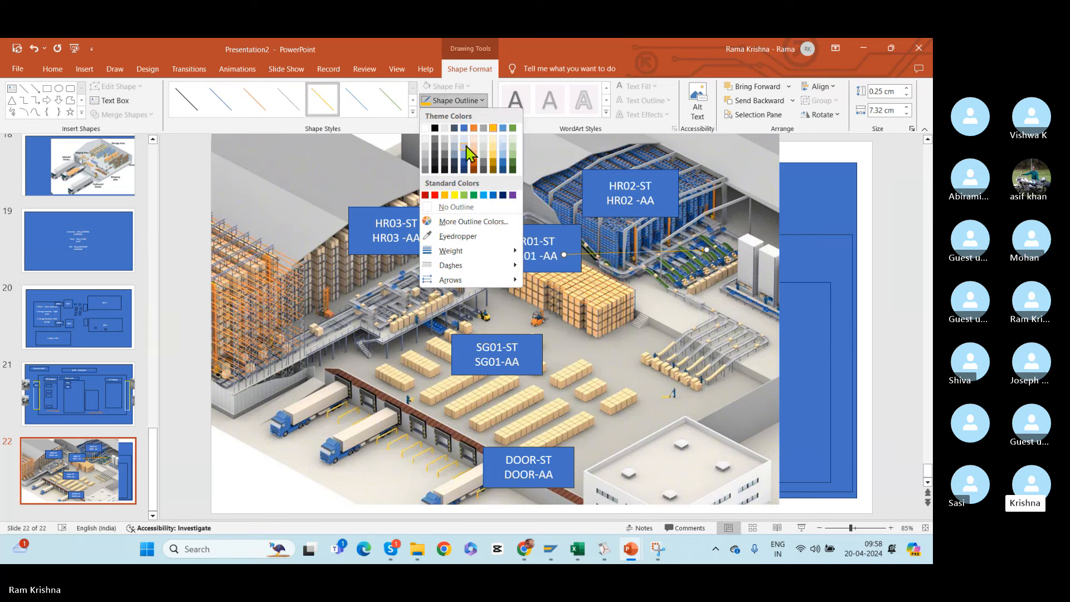
{"action": "left_click", "coordinate": [454, 197]}
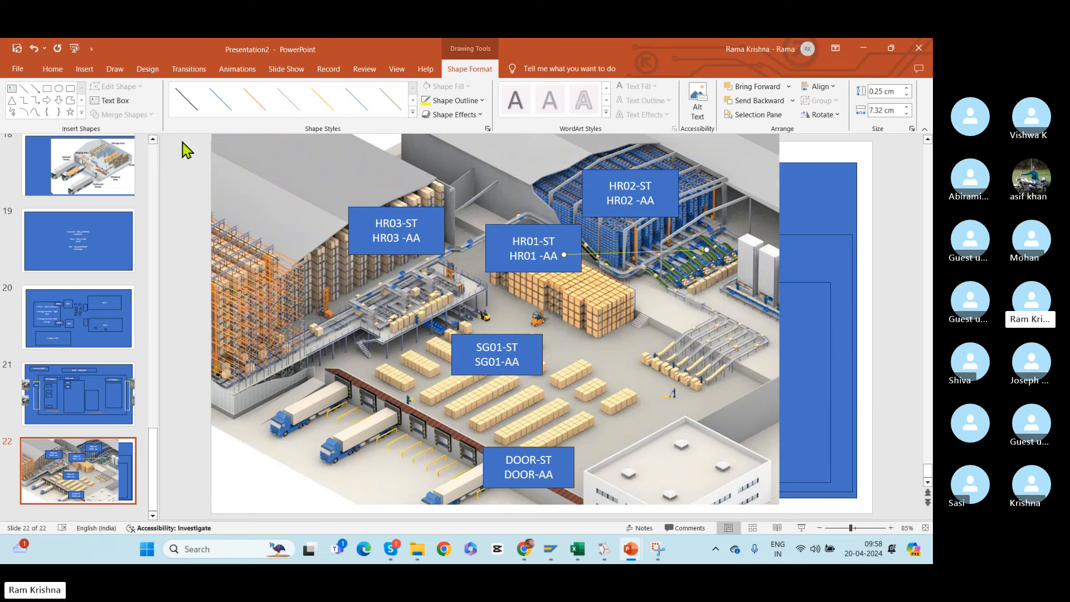
Draw a rectangle about 7 cm high and 3.4 cm wide at the yellow line's end and enter "Picking" and "Putaway" on separate lines.
{"action": "left_click", "coordinate": [47, 88]}
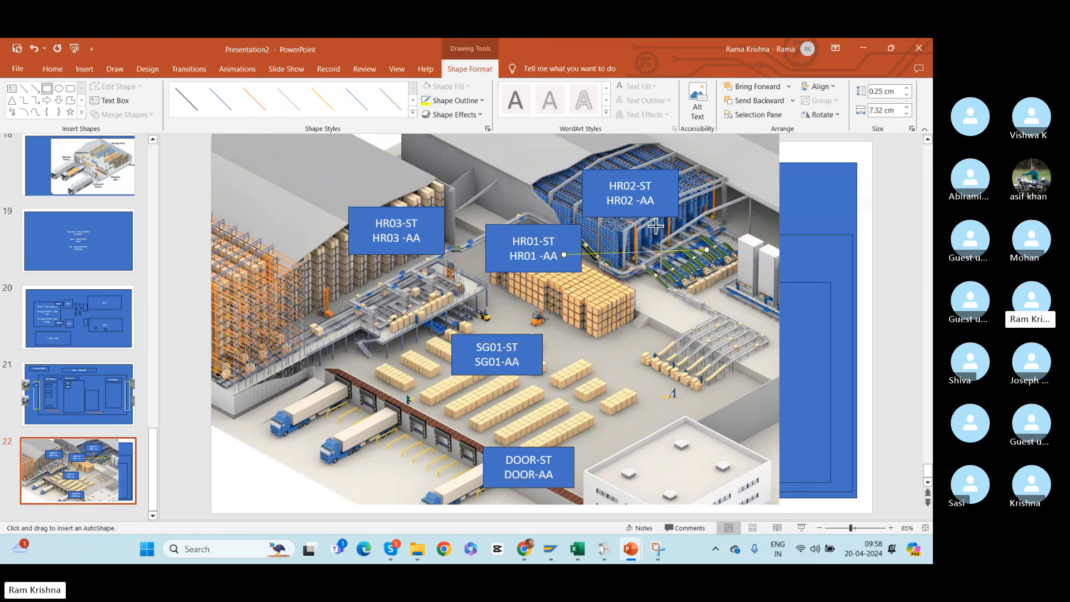
{"action": "left_click_drag", "start_coordinate": [713, 208], "coordinate": [780, 343]}
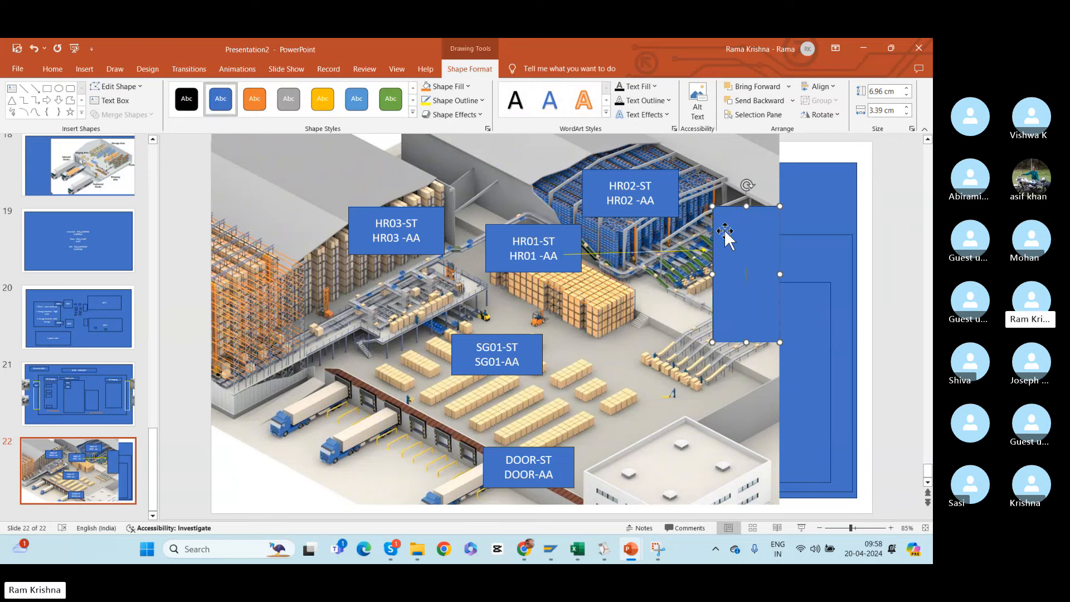
{"action": "type", "text": "Picking"}
{"action": "key", "text": "Return"}
{"action": "type", "text": "Putawa"}
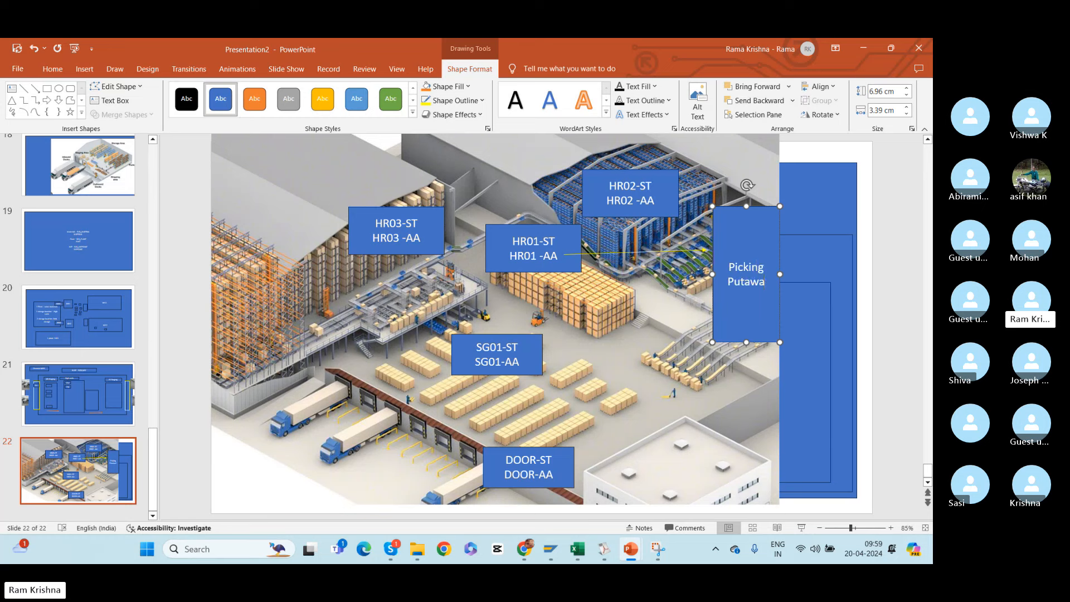
{"action": "type", "text": "y"}
{"action": "key", "text": "Return"}
Add "Internal movme" and "Phy Inv" below "Putaway" in the activity list rectangle.
{"action": "type", "text": "Internal"}
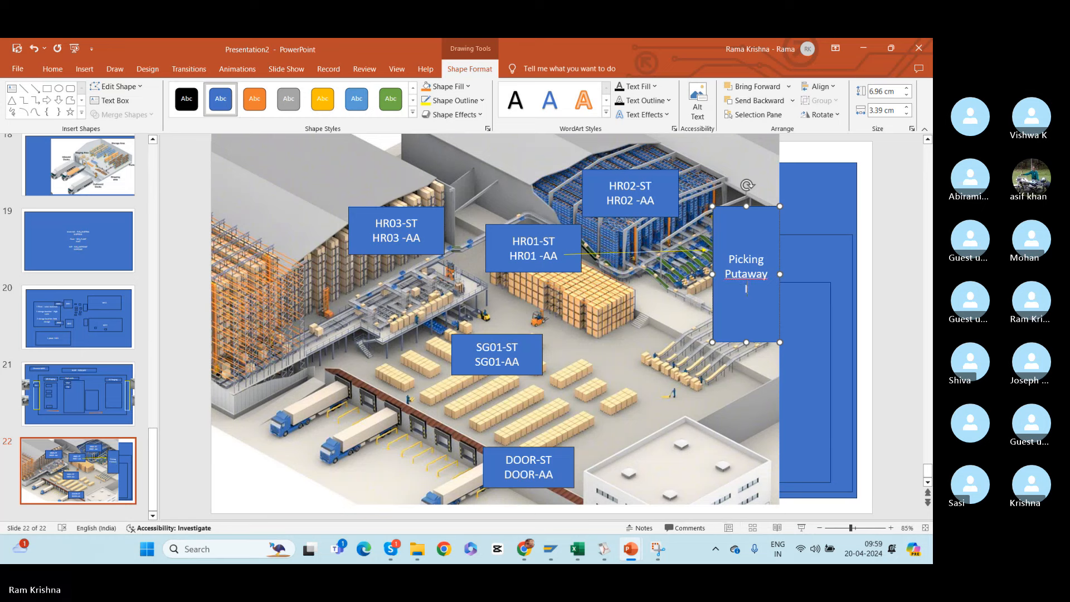
{"action": "key", "text": "Return"}
{"action": "type", "text": "mov"}
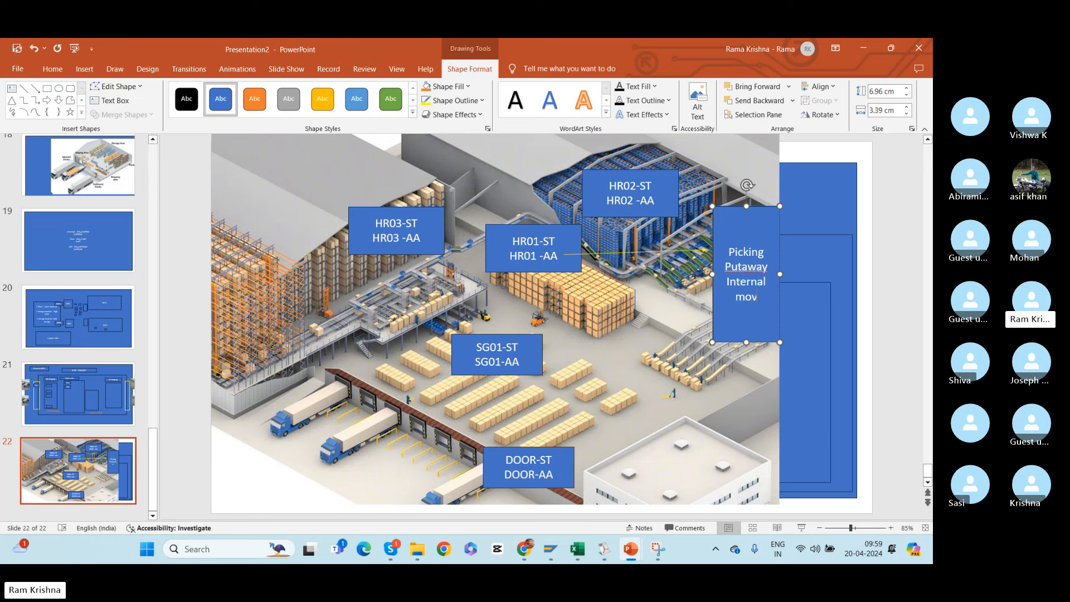
{"action": "type", "text": "me Ph"}
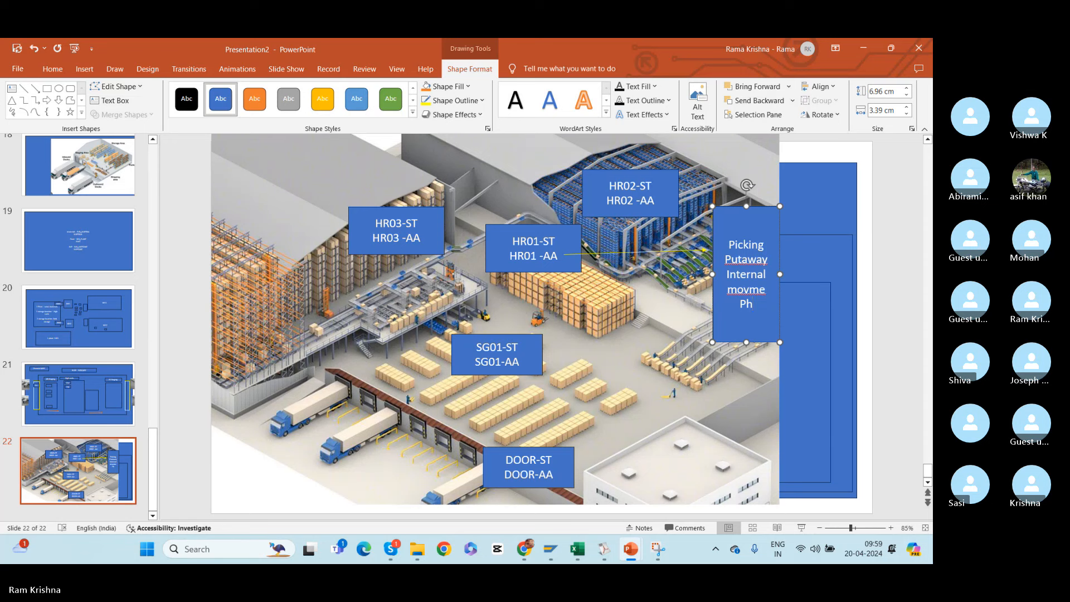
{"action": "type", "text": "z Inv"}
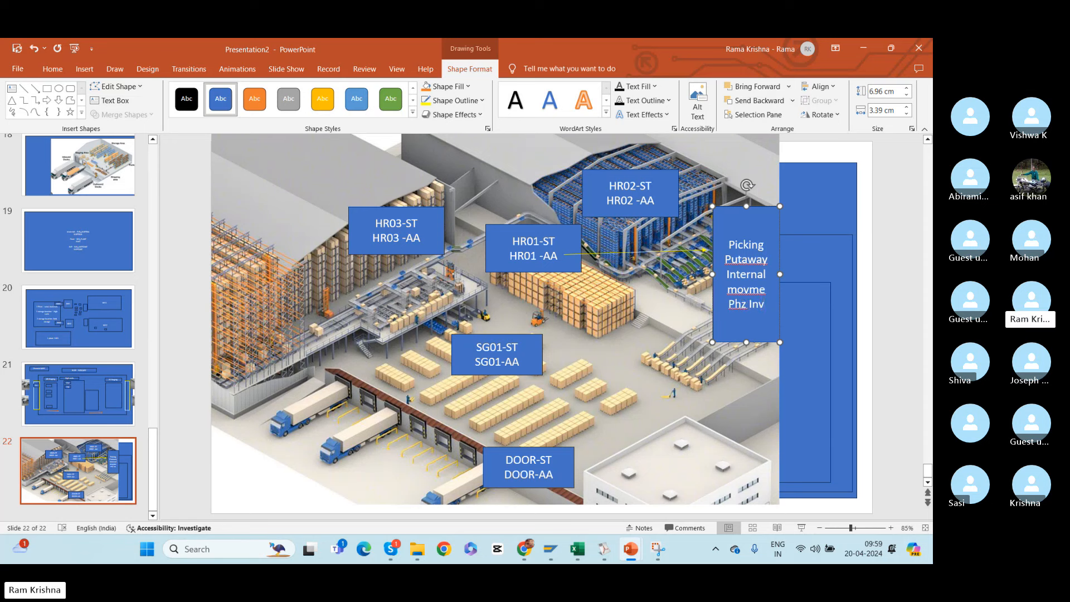
{"action": "left_click", "coordinate": [748, 305]}
{"action": "key", "text": "BackSpace"}
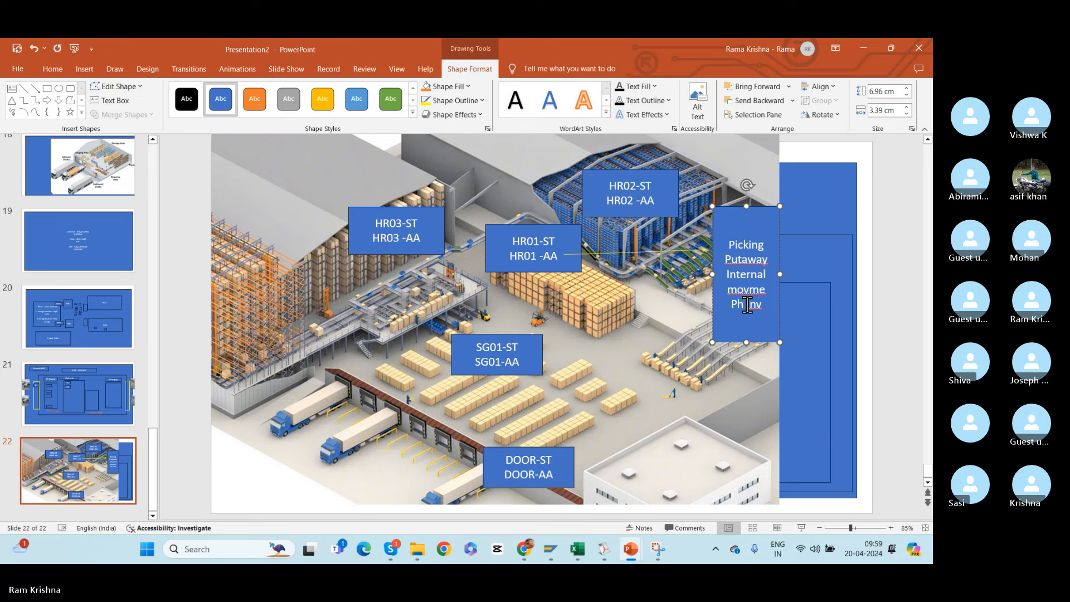
{"action": "type", "text": "y"}
{"action": "left_click", "coordinate": [47, 88]}
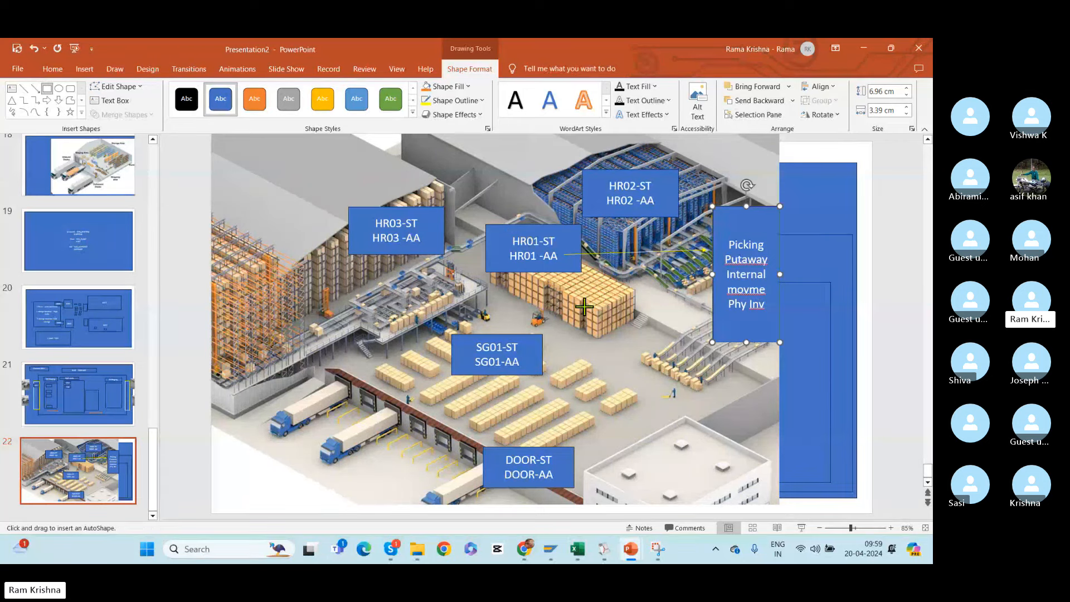
{"action": "mouse_move", "coordinate": [586, 308]}
{"action": "left_mouse_down"}
{"action": "mouse_move", "coordinate": [647, 343]}
{"action": "mouse_move", "coordinate": [628, 317]}
{"action": "left_mouse_up"}
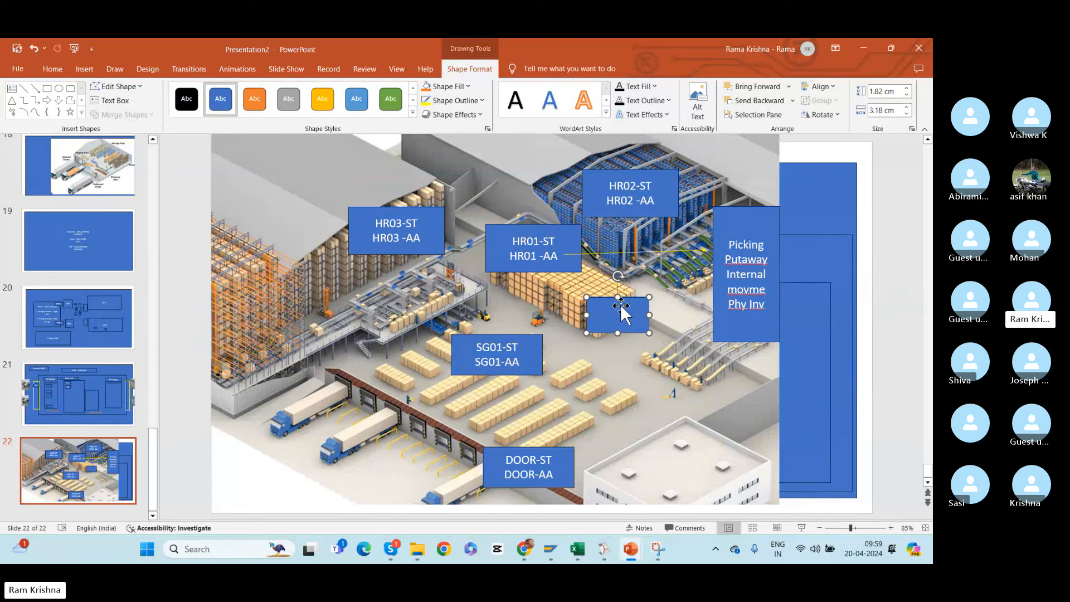
{"action": "right_click", "coordinate": [620, 307]}
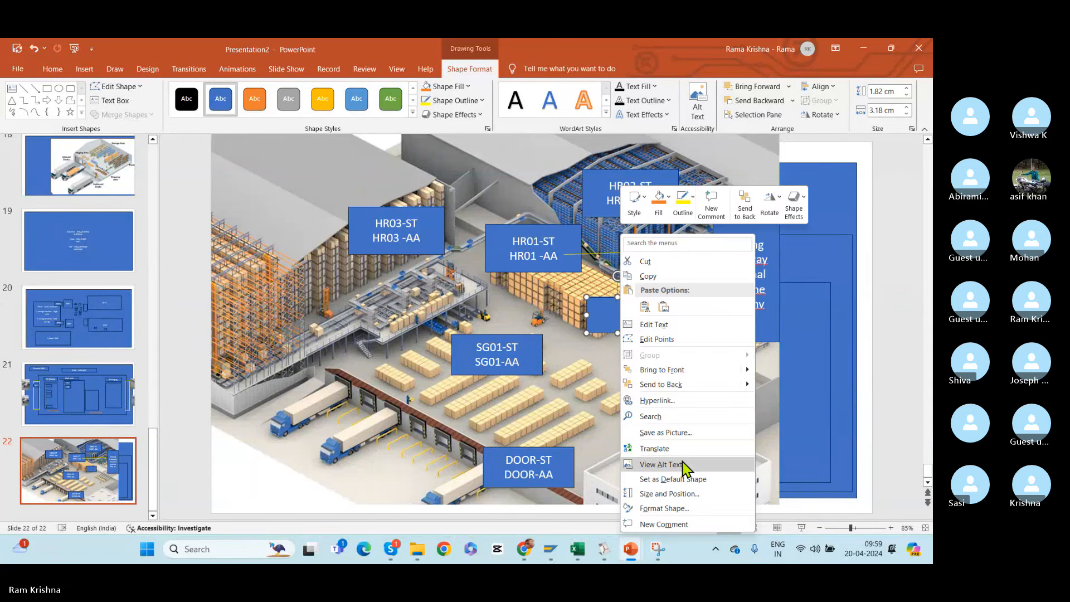
{"action": "left_click", "coordinate": [682, 508]}
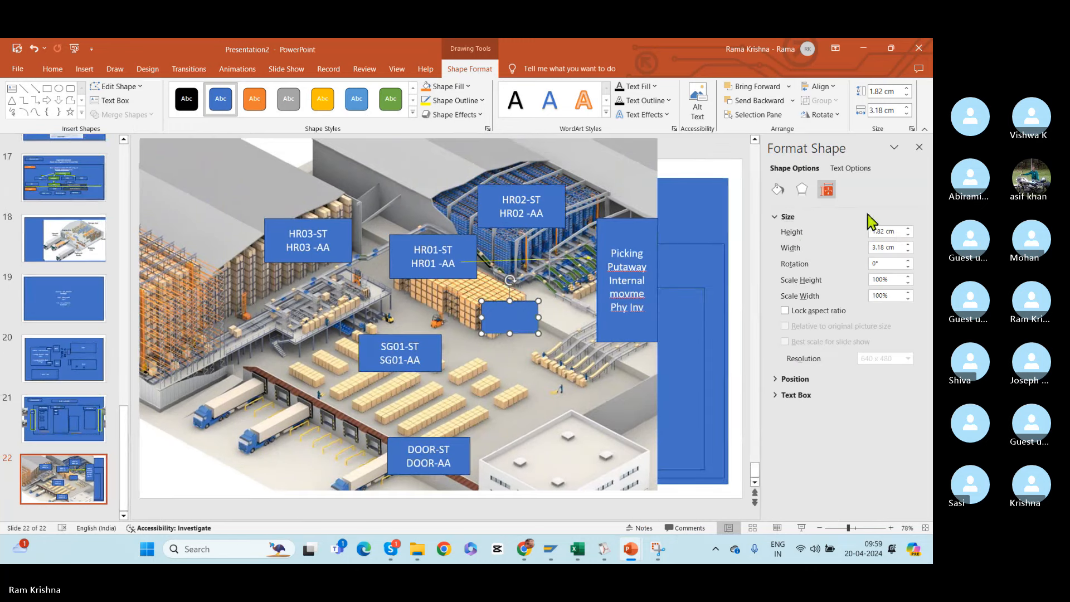
{"action": "left_click", "coordinate": [780, 380]}
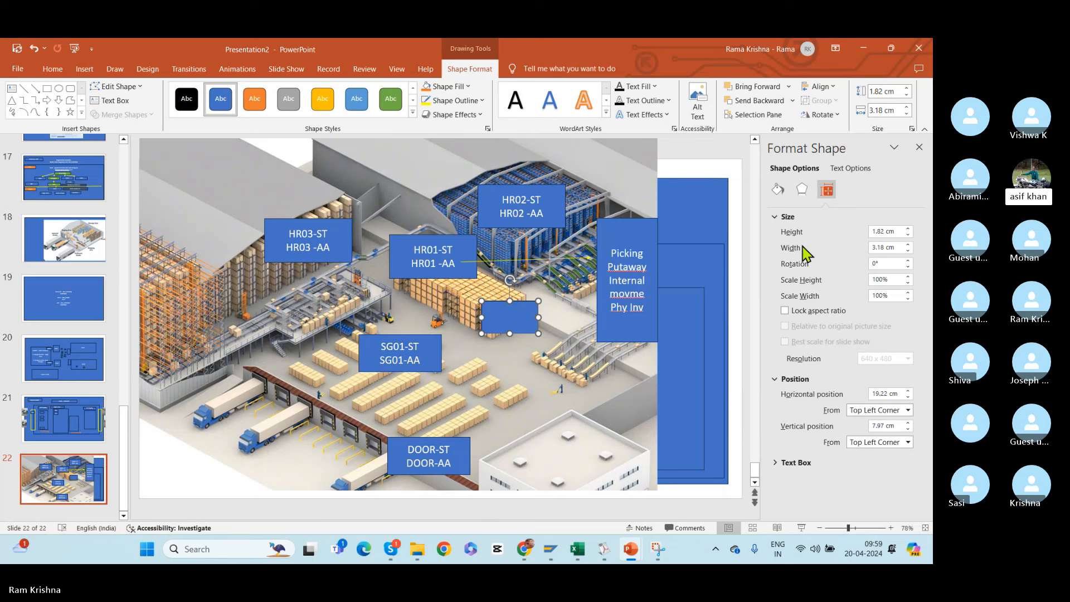
{"action": "left_click", "coordinate": [919, 147]}
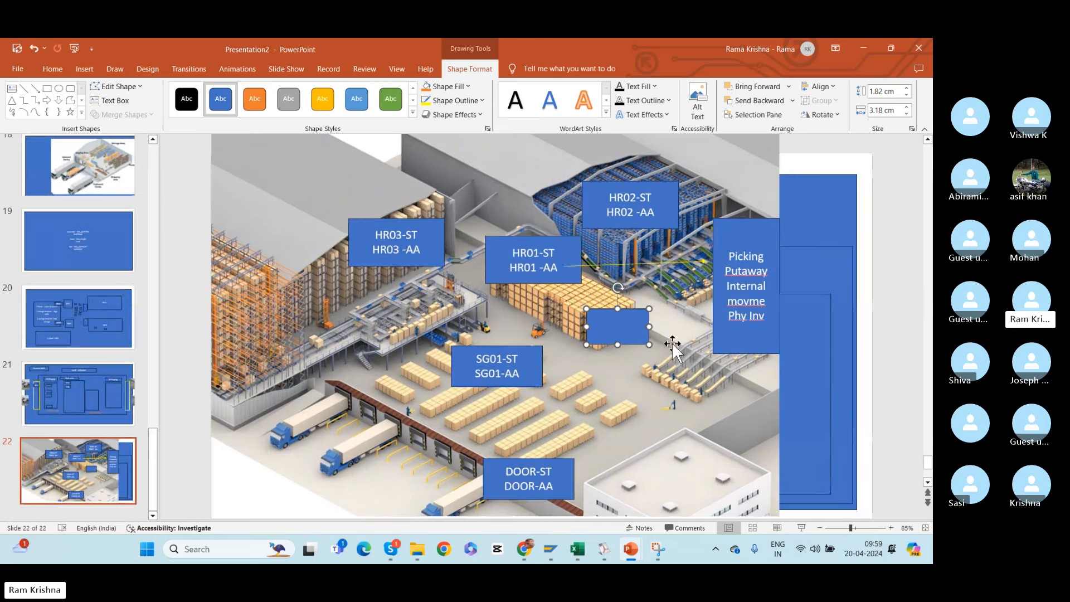
{"action": "key", "text": "Delete"}
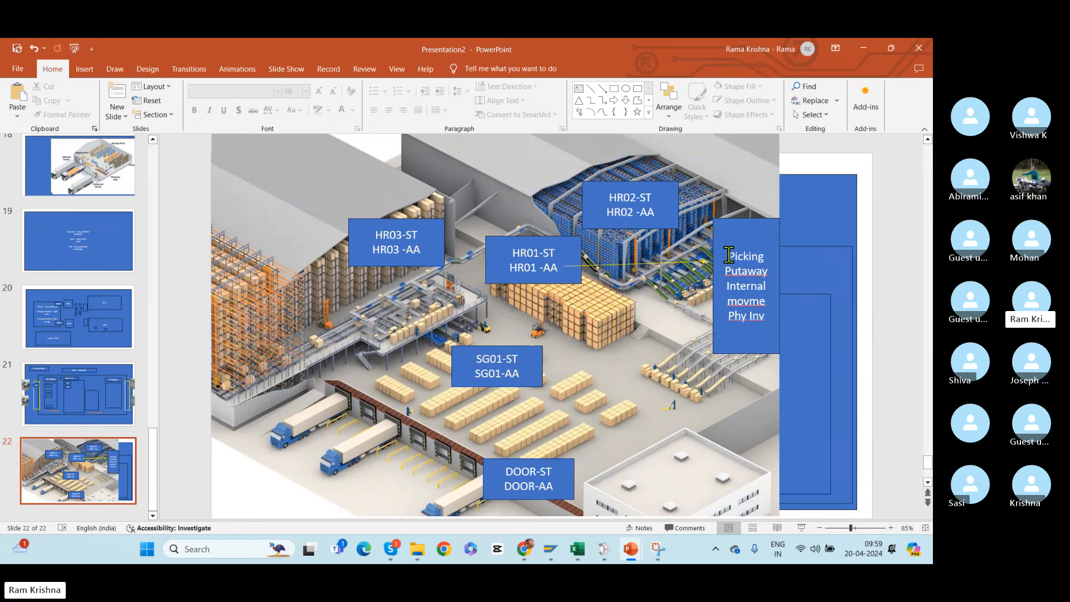
Add "replinishment" as the last line of the activity list and widen its rectangle to about 6.4 cm.
{"action": "left_click_drag", "start_coordinate": [725, 250], "coordinate": [769, 334]}
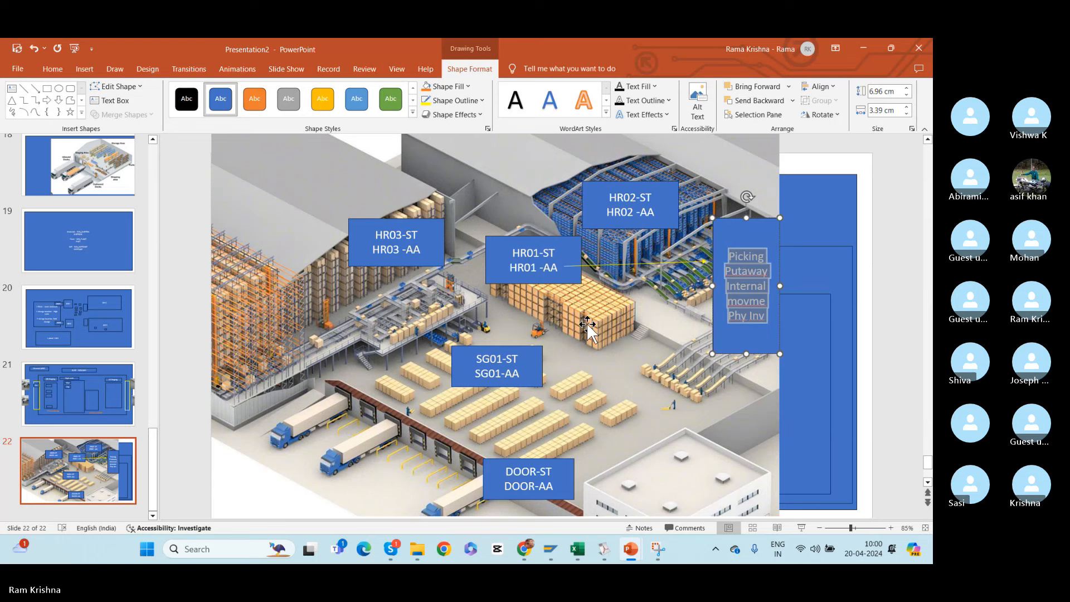
{"action": "left_click", "coordinate": [763, 320]}
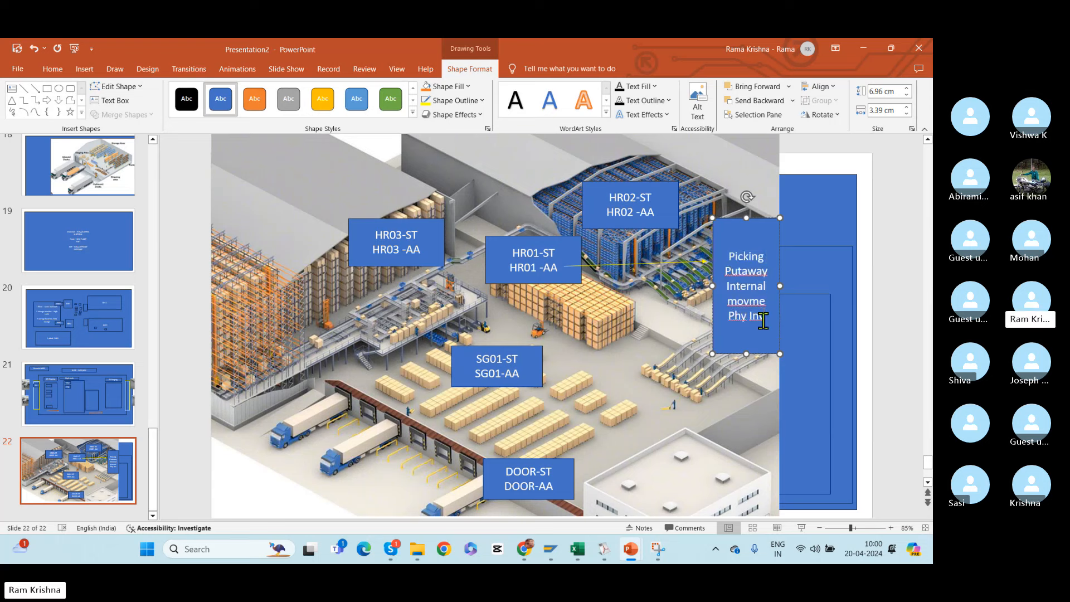
{"action": "key", "text": "Return"}
{"action": "type", "text": "rep"}
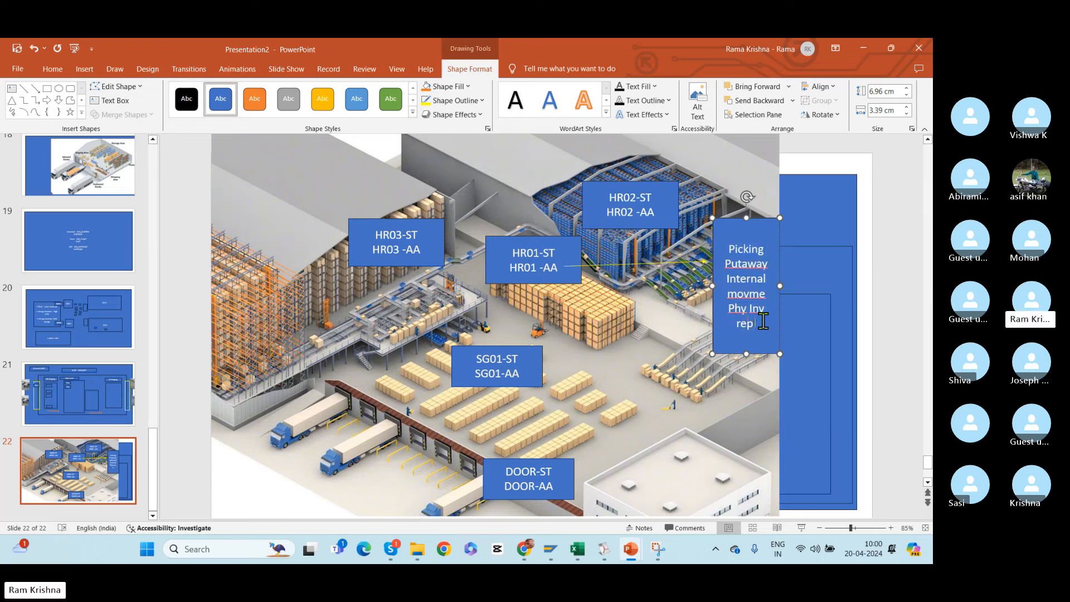
{"action": "type", "text": "linishment"}
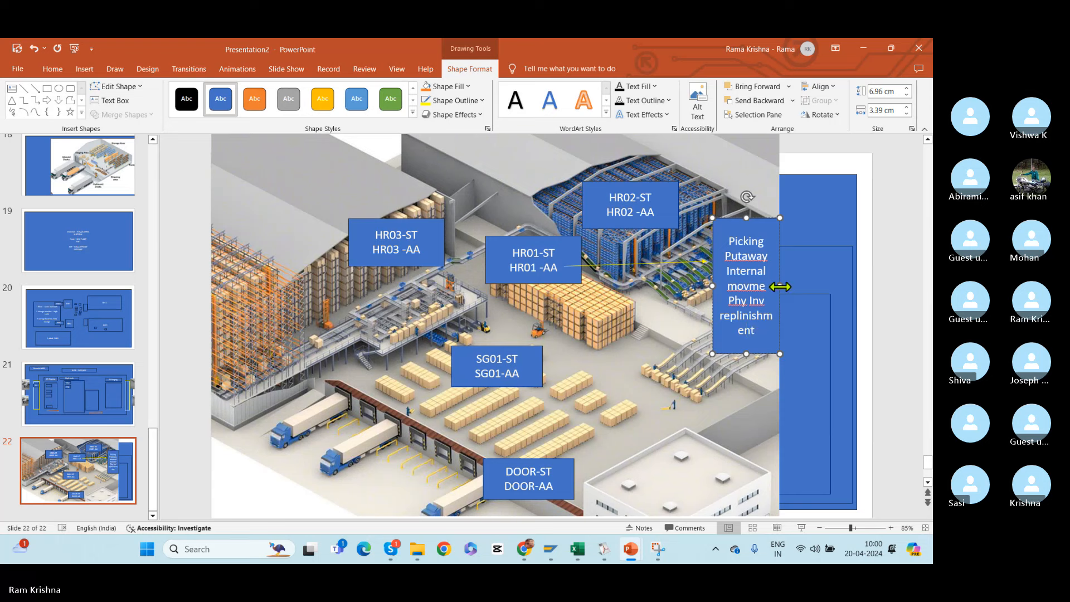
{"action": "left_click_drag", "start_coordinate": [780, 287], "coordinate": [838, 288]}
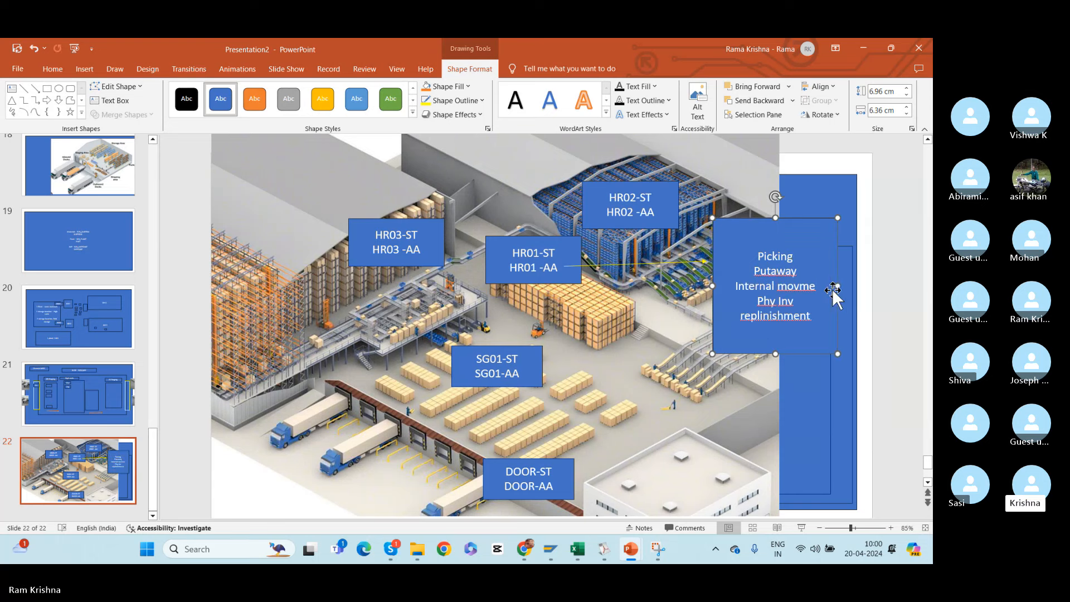
{"action": "left_click", "coordinate": [888, 184]}
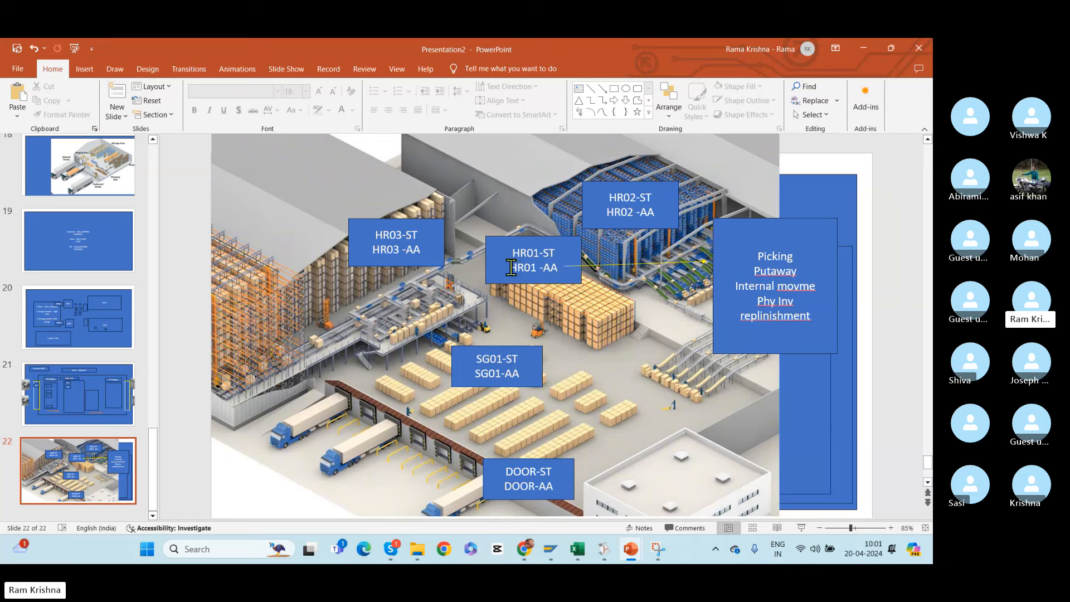
Move the HR01 label slightly upward, clear of the stacked cartons.
{"action": "left_click_drag", "start_coordinate": [511, 268], "coordinate": [540, 276]}
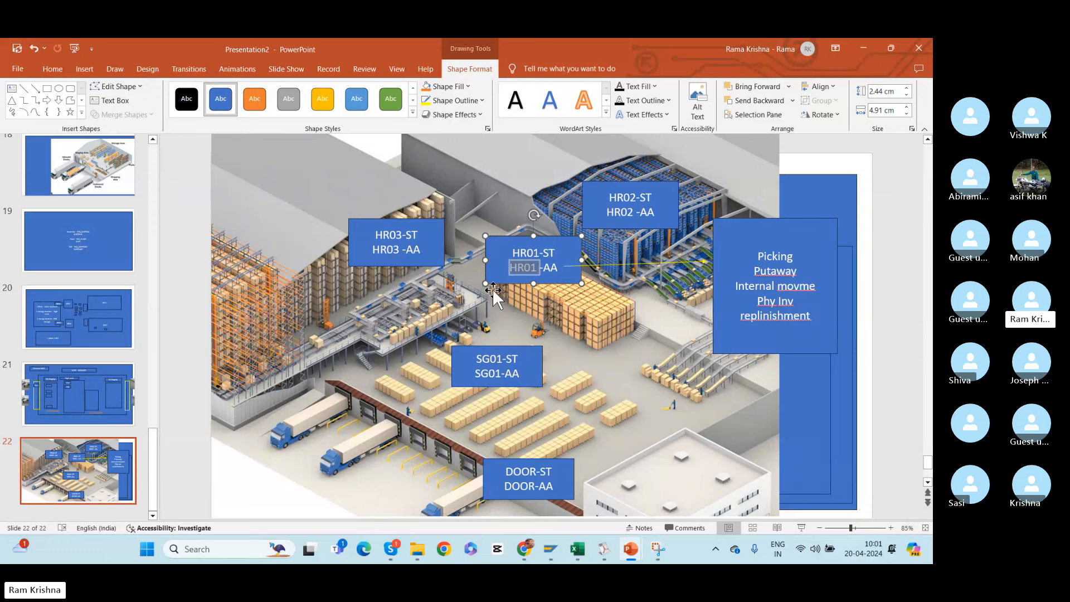
{"action": "left_click_drag", "start_coordinate": [497, 270], "coordinate": [501, 239]}
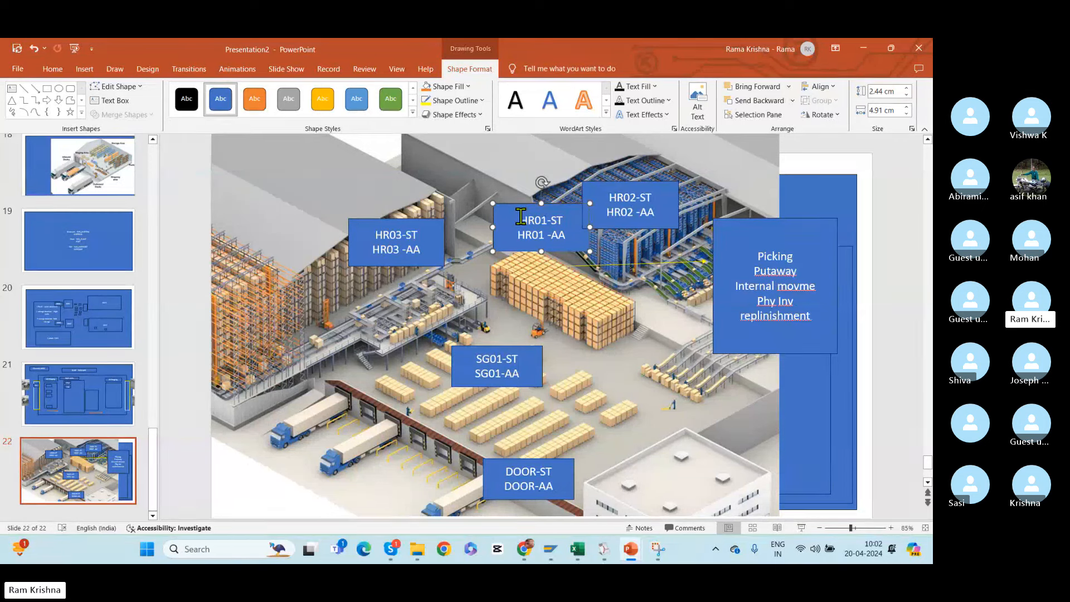
Switch to SAP Logon, try to open the EWM (001) connection, and return to the PowerPoint slide.
{"action": "mouse_move", "coordinate": [550, 551]}
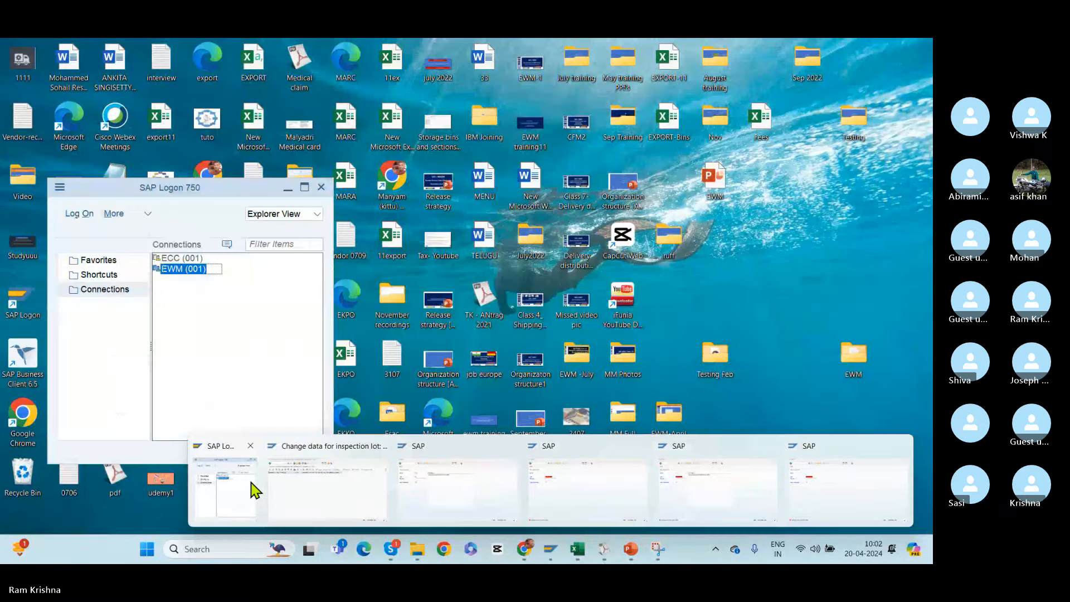
{"action": "left_click", "coordinate": [248, 488]}
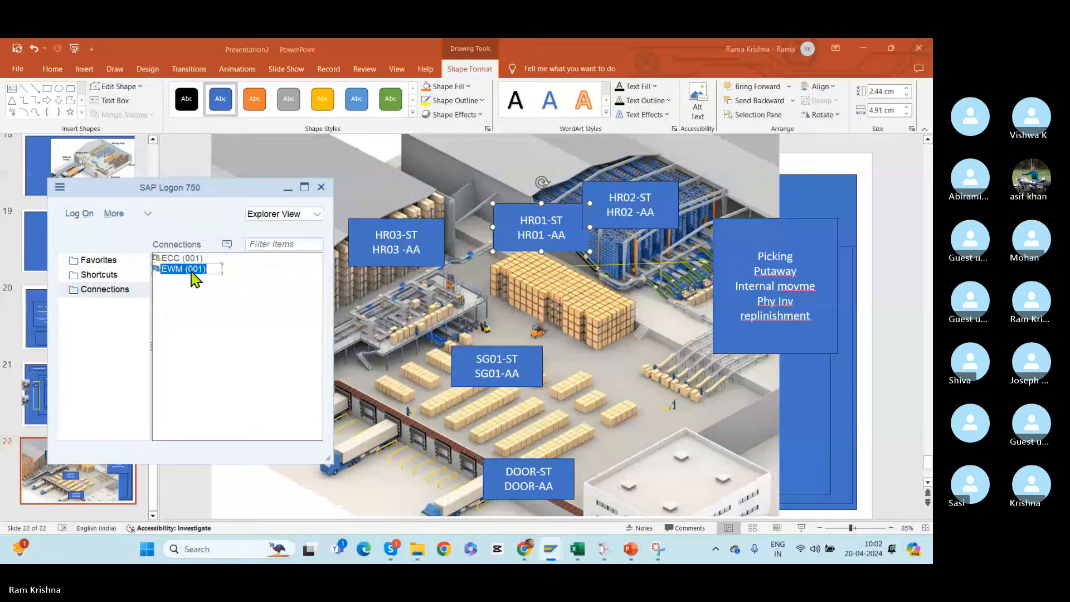
{"action": "double_click", "coordinate": [192, 273]}
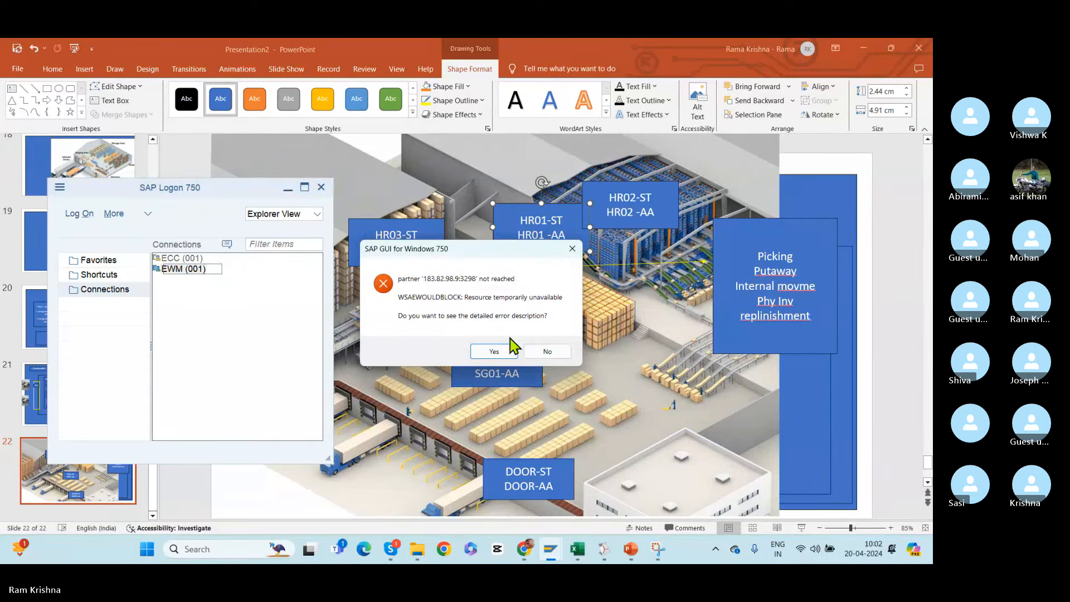
{"action": "left_click", "coordinate": [545, 352]}
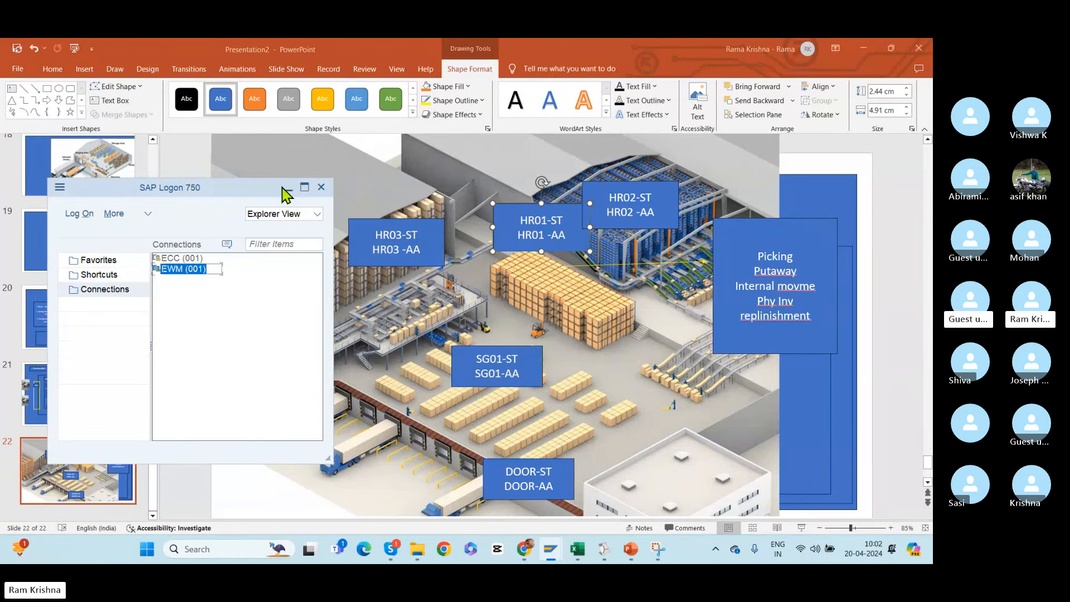
{"action": "left_click", "coordinate": [288, 190]}
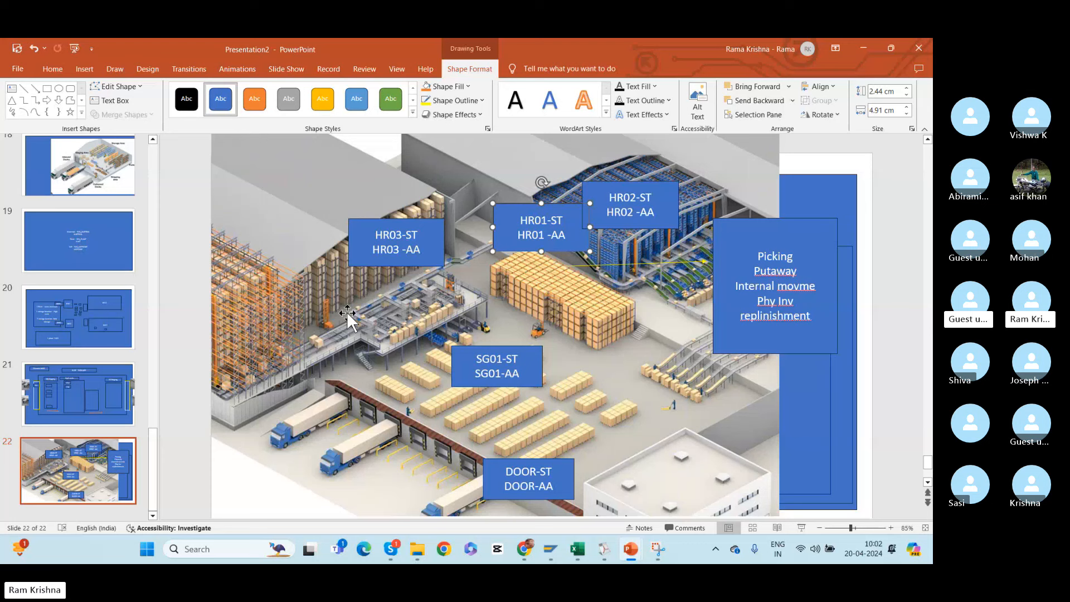